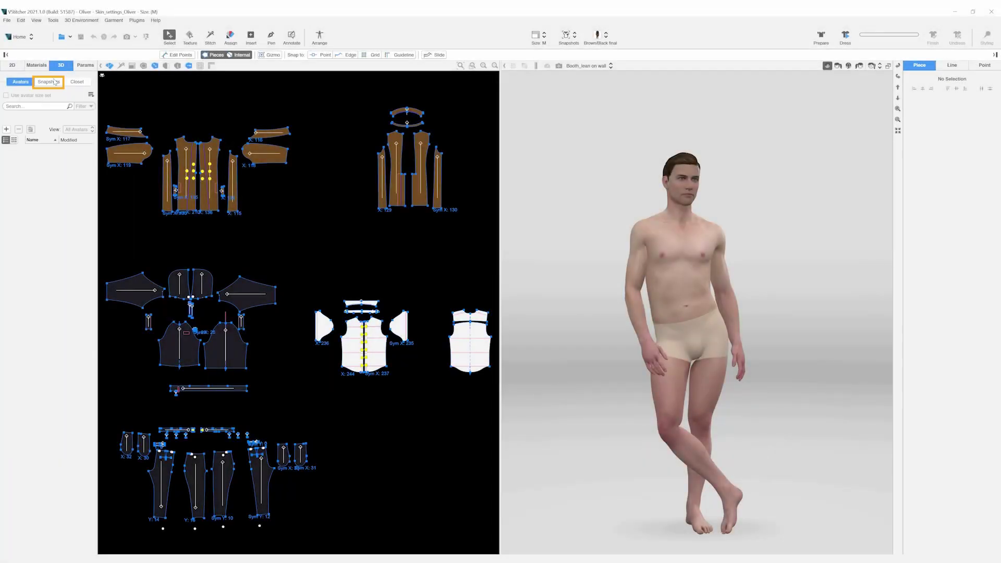
Step: Load the second saved snapshot's black hoodie, dark trousers and white sneakers onto the avatar
left_click(48, 82)
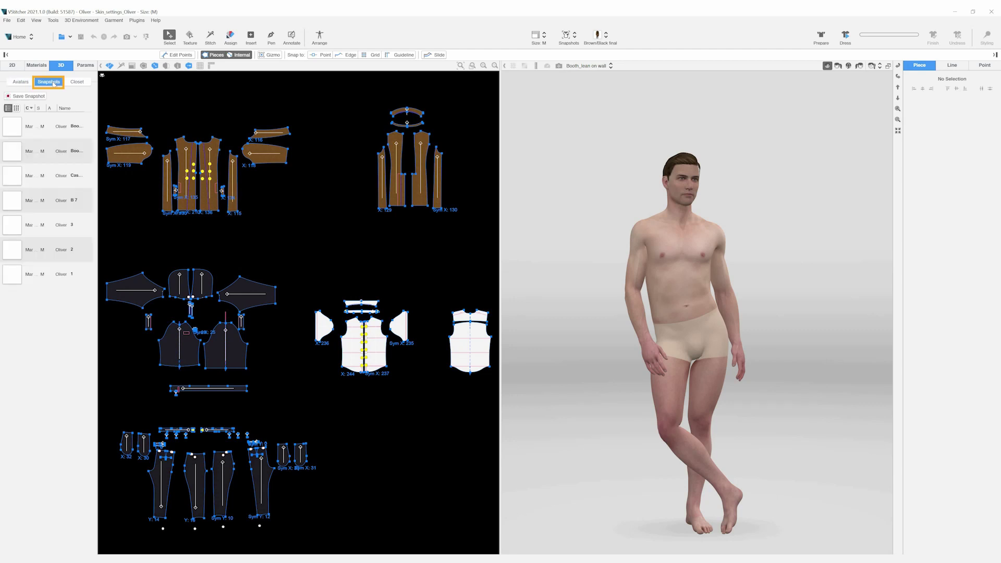
double_click(45, 150)
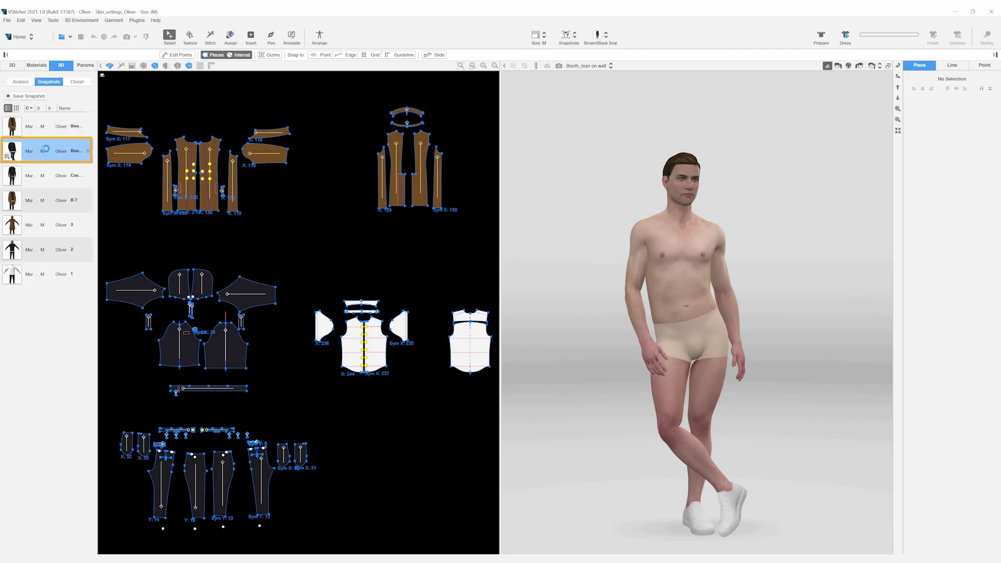
Step: Export the dressed avatar as Skin_settings_Oliver.obj with avatar included and baked PNG textures
left_click(6, 20)
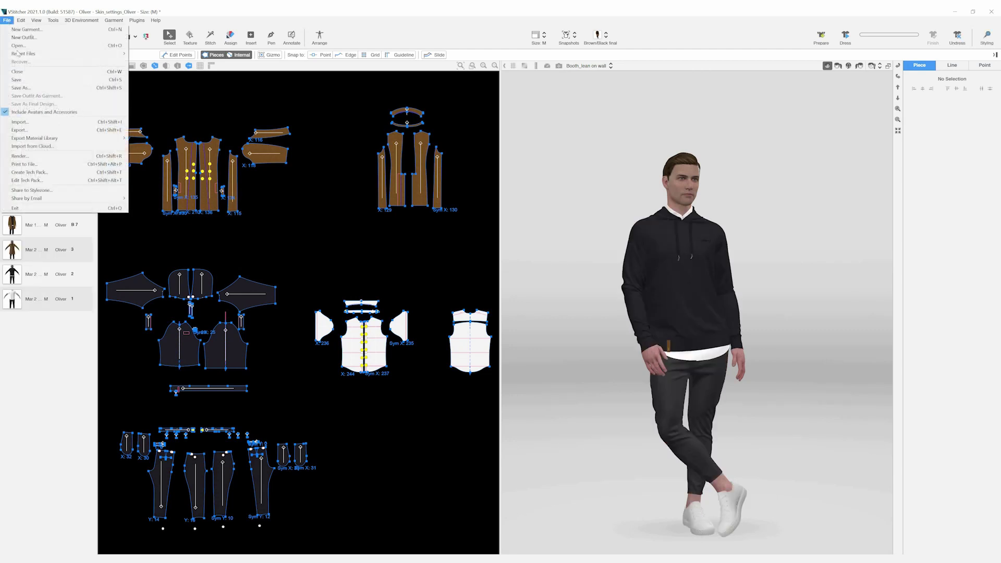
left_click(34, 130)
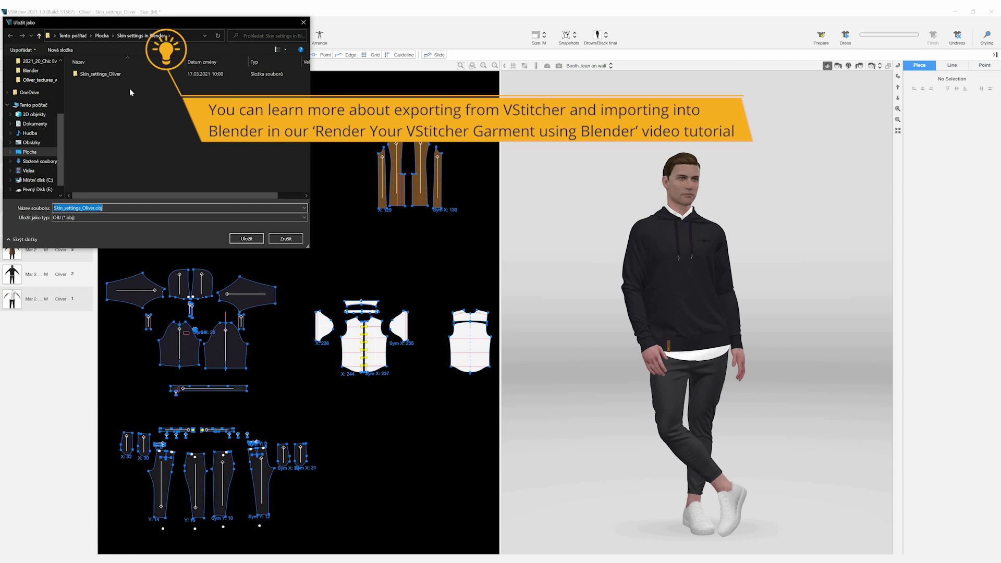
left_click(246, 238)
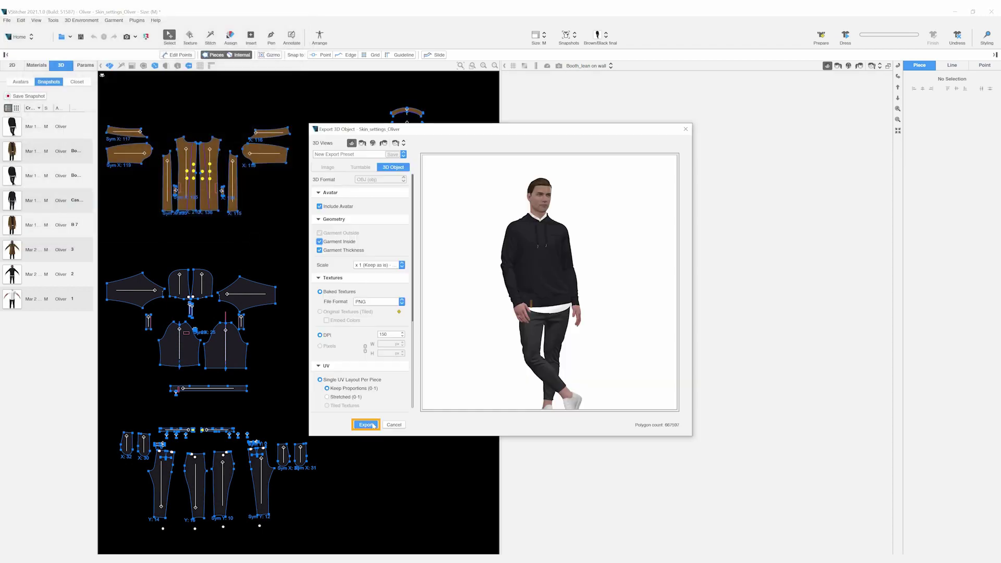
left_click(374, 426)
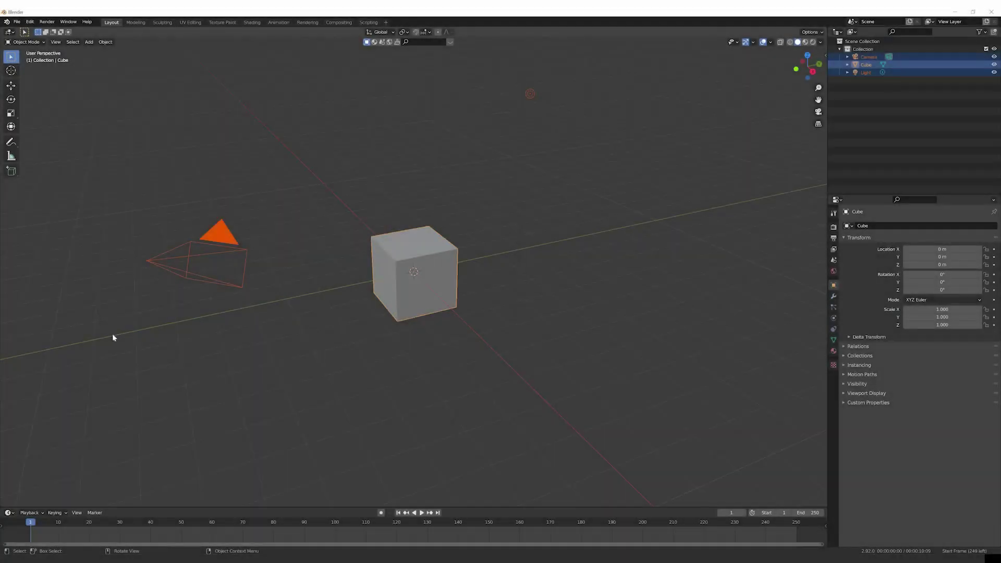
Step: Import the exported avatar OBJ file as a Wavefront OBJ
left_click(16, 22)
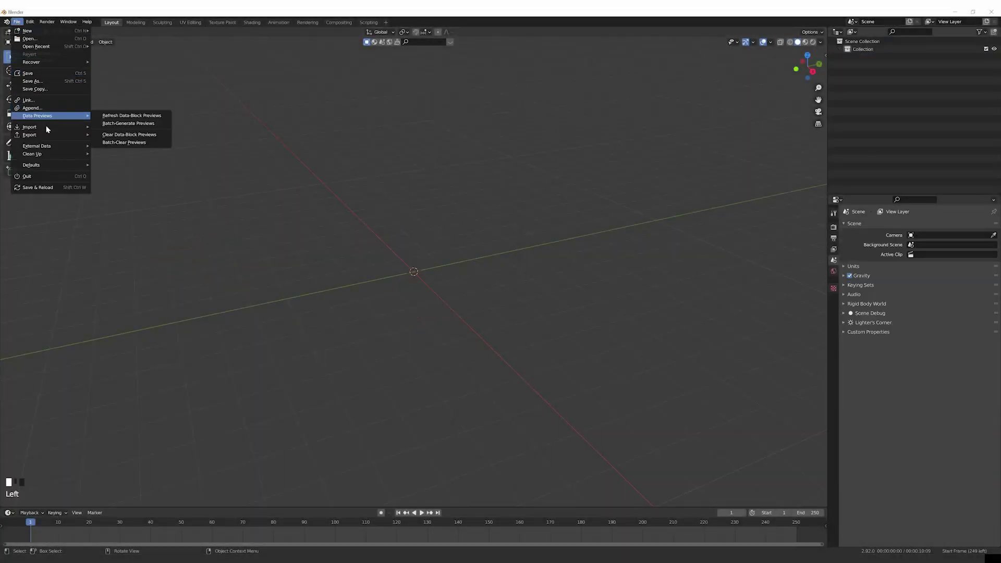
mouse_move(32, 127)
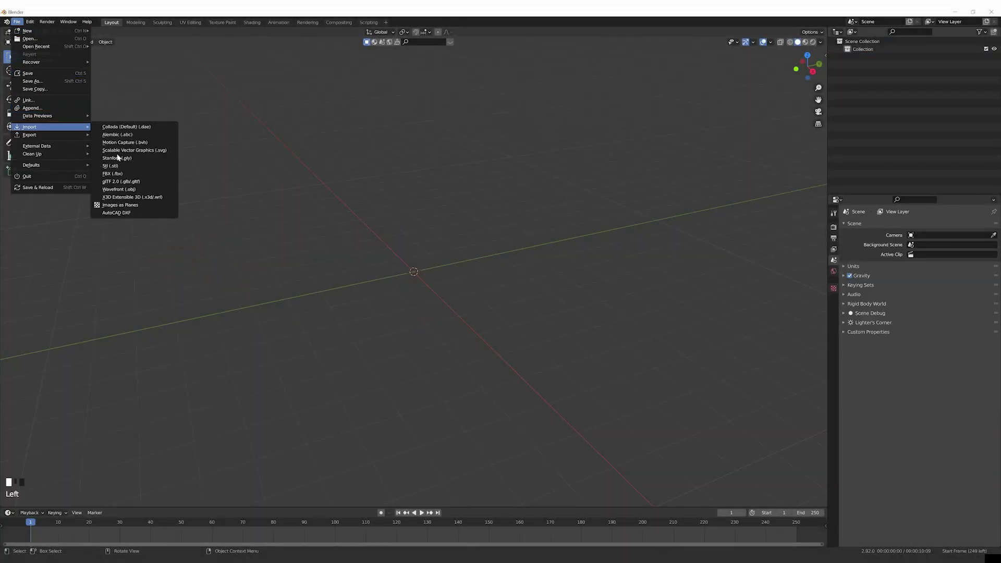
left_click(132, 189)
left_click(492, 161)
left_click(730, 465)
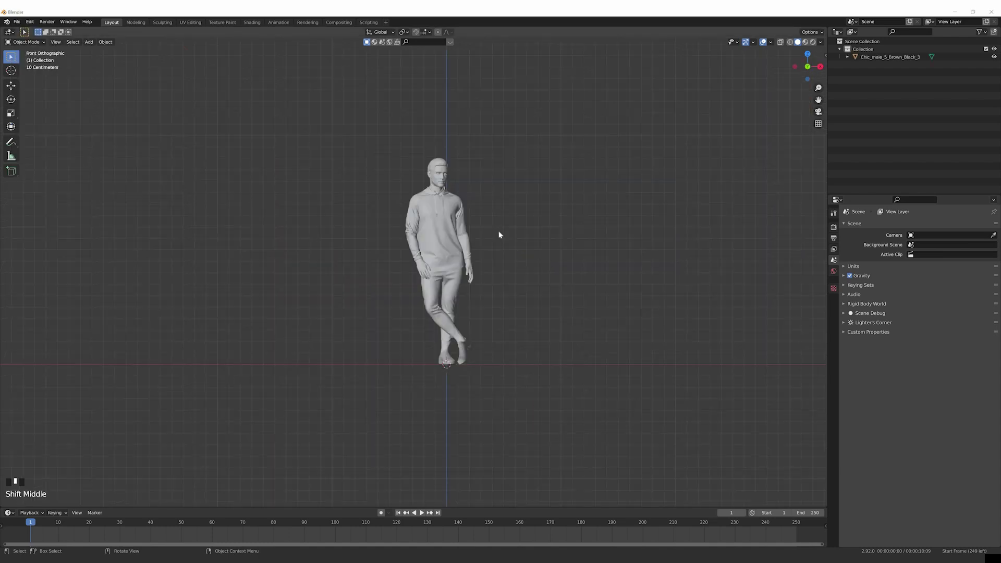
Step: Add two scaled planes as an upright backdrop and a floor (scale 2.761) around the avatar
key("shift+a")
mouse_move(499, 233)
left_click(529, 233)
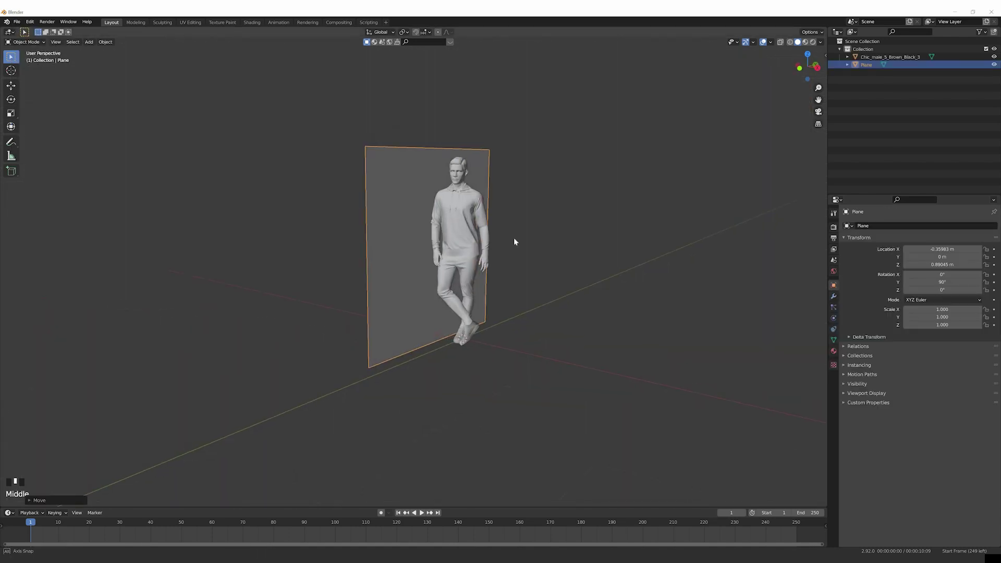
key("s")
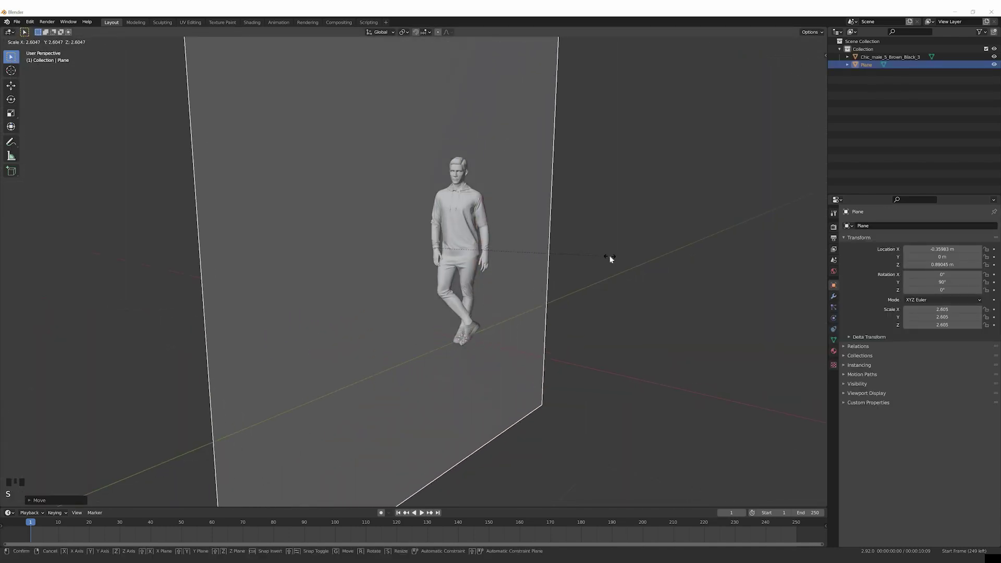
left_click(609, 256)
middle_click_drag(609, 256, 545, 267)
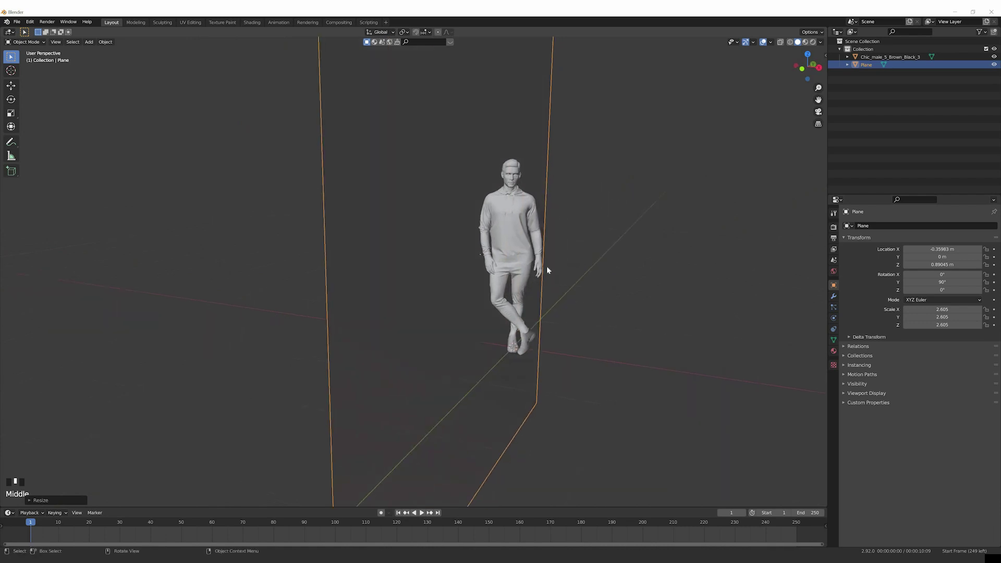
key("shift+a")
mouse_move(594, 314)
left_click(634, 315)
key("s")
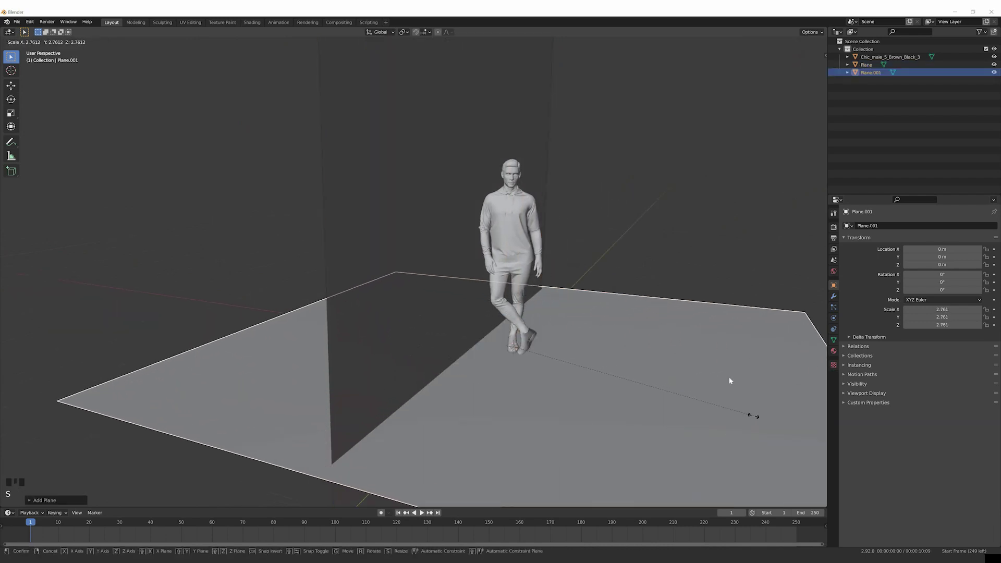
left_click(731, 380)
middle_click_drag(731, 380, 624, 226)
Step: Add a camera aligned to the current view and move it to frame the avatar
key("shift+a")
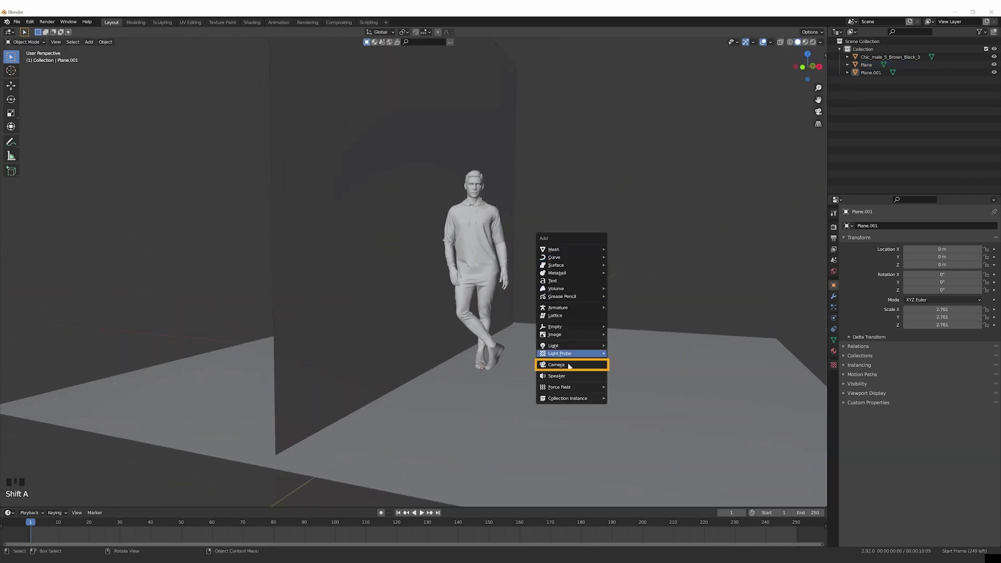
left_click(568, 364)
key("ctrl+alt+KP_0")
key("g")
left_click(603, 360)
Step: Set the output resolution to 1080×1920 and reframe the camera on the avatar
left_click(834, 238)
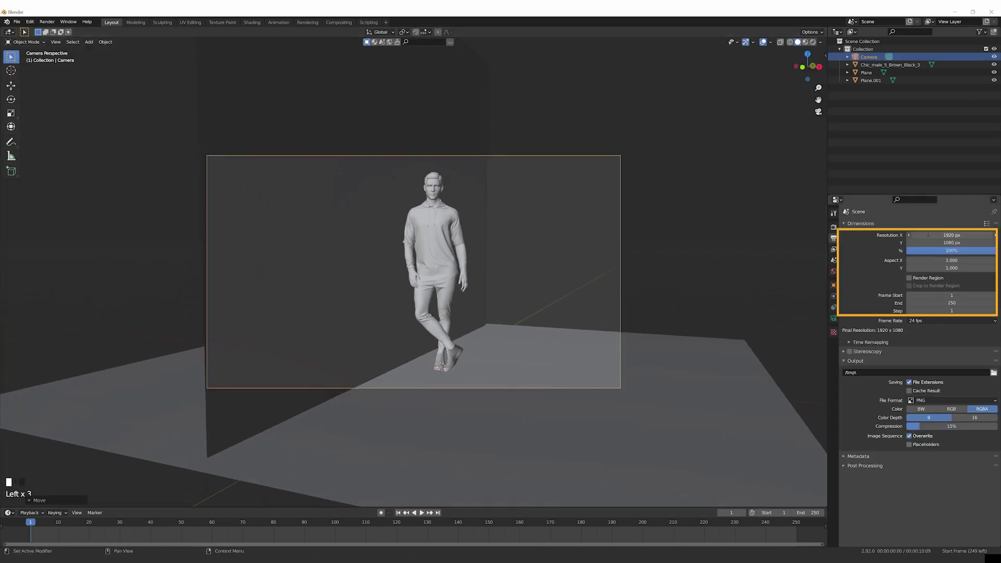
left_click(952, 235)
type("1080")
key("Return")
left_click(952, 243)
type("1")
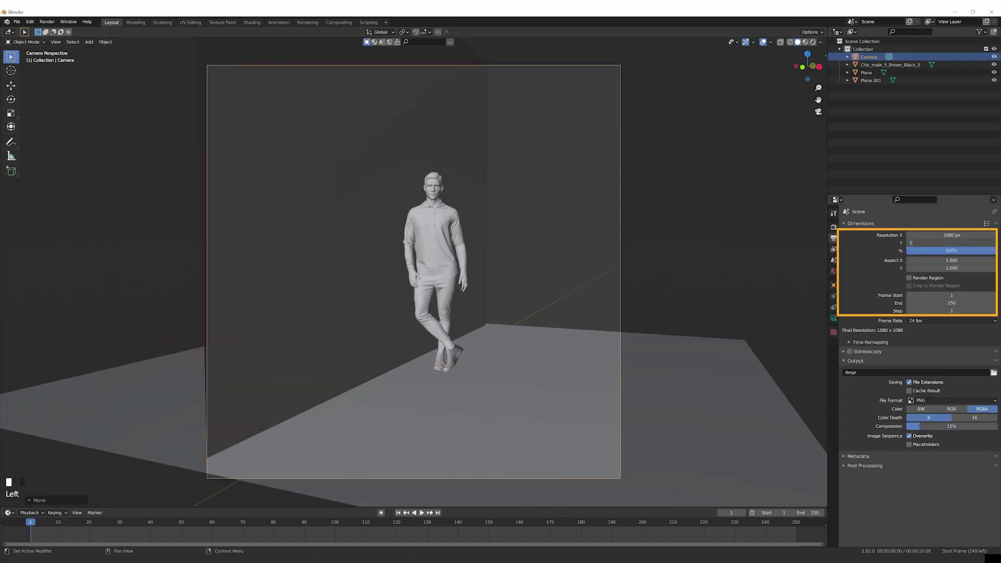
type("920")
key("BackSpace")
key("BackSpace")
key("BackSpace")
type("800")
key("Return")
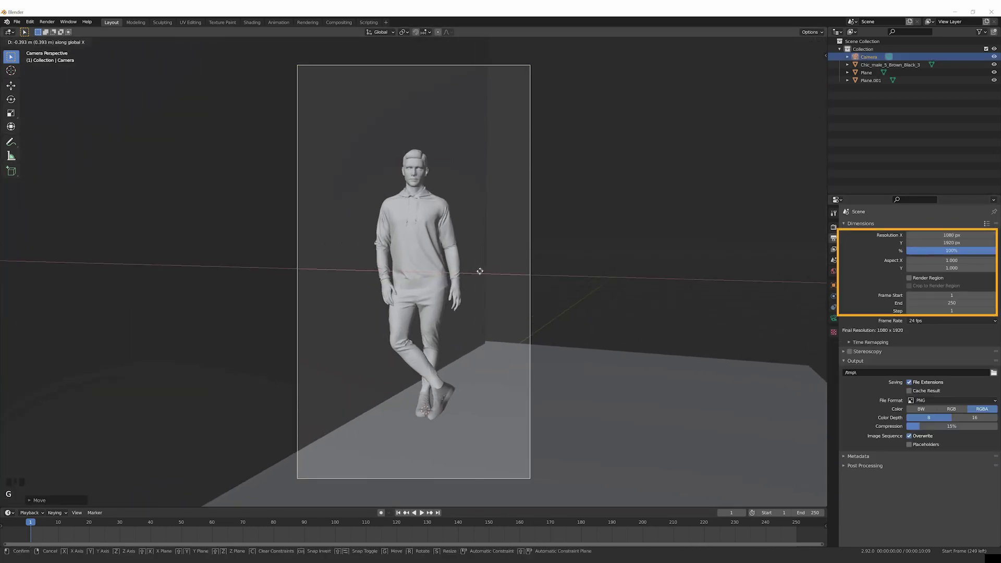
left_click(641, 327)
left_click(646, 326)
Step: Light the scene with the Gaffer White Cliff Top HDRI and view it in the Shading workspace
left_click(834, 271)
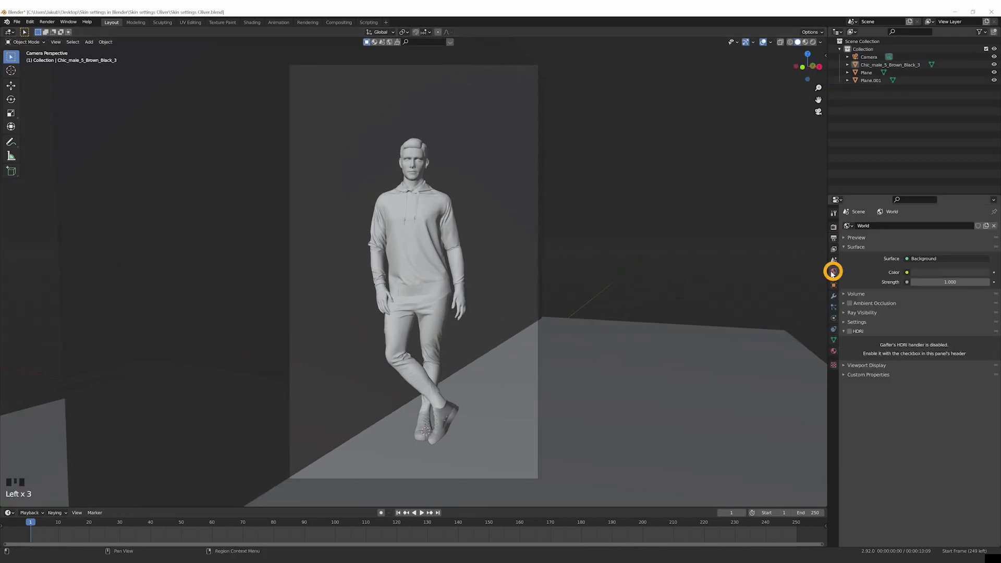
left_click(850, 332)
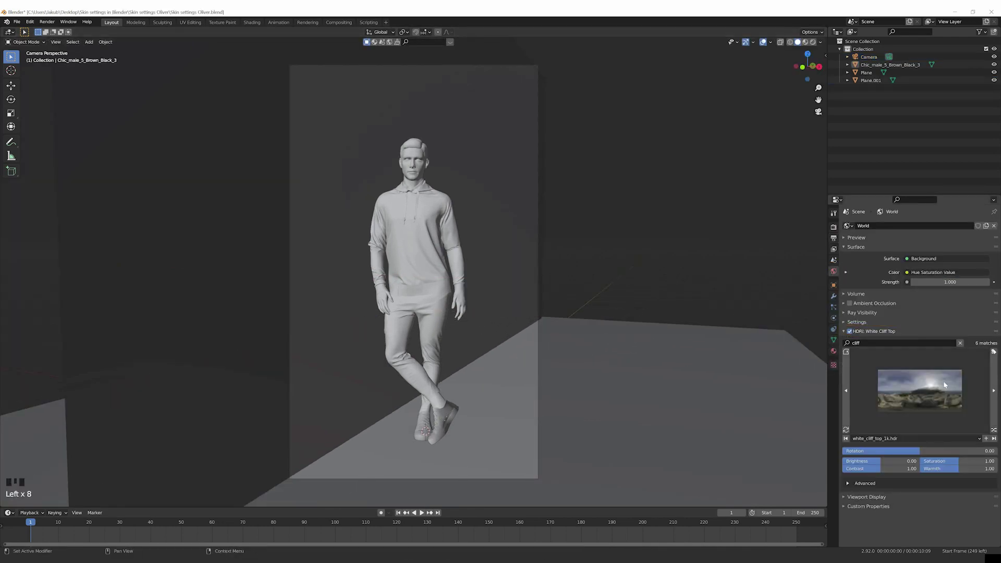
left_click(944, 387)
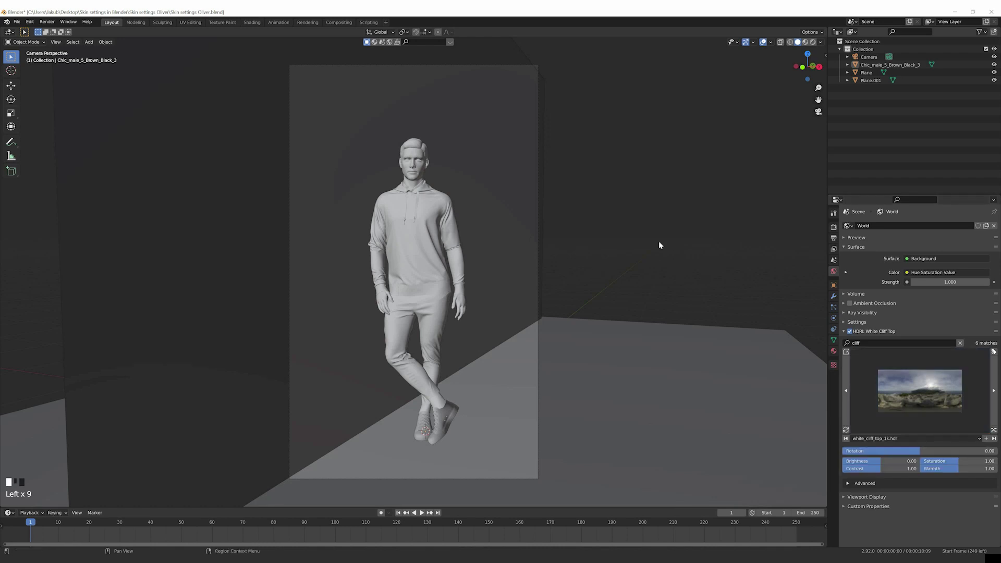
left_click(250, 22)
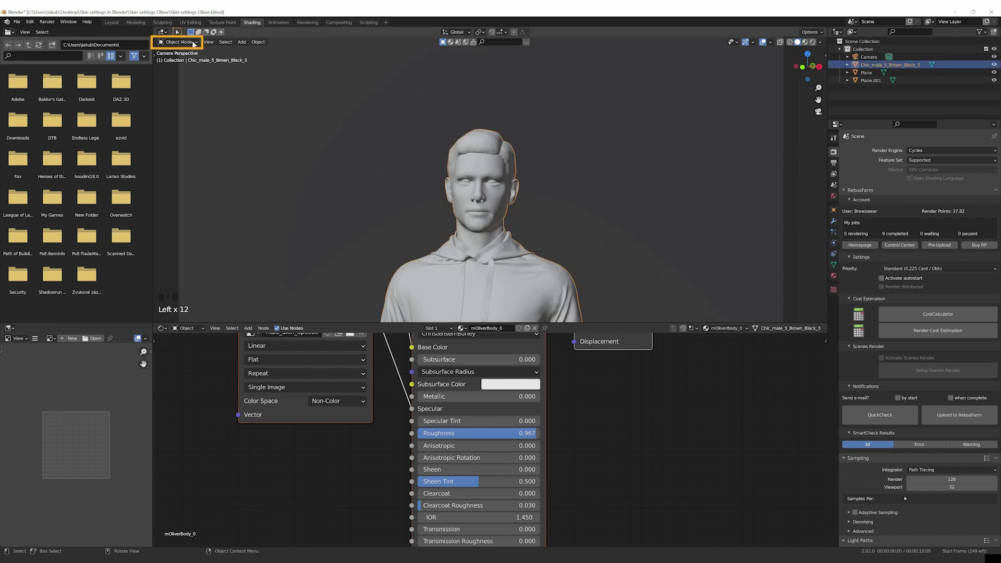
Step: In Edit Mode, select the hair by box-selecting head vertices and selecting linked geometry
left_click(179, 42)
left_click(189, 60)
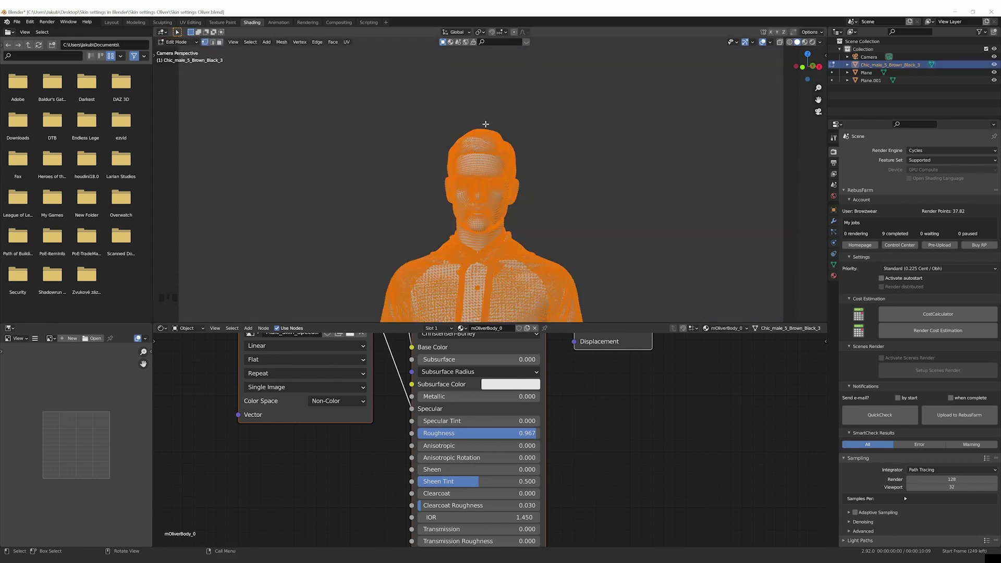
left_click_drag(524, 101, 450, 134)
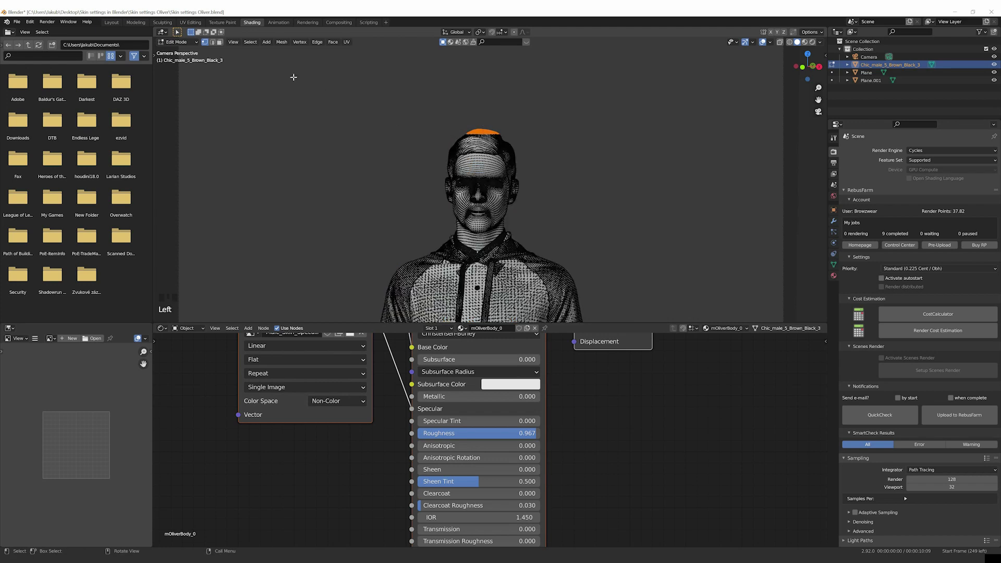
left_click(250, 42)
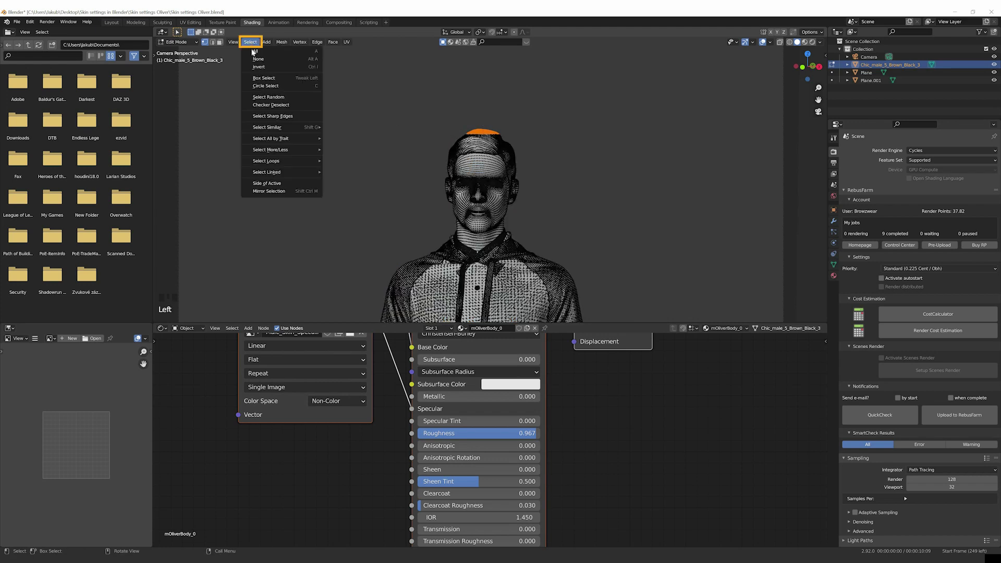
mouse_move(292, 172)
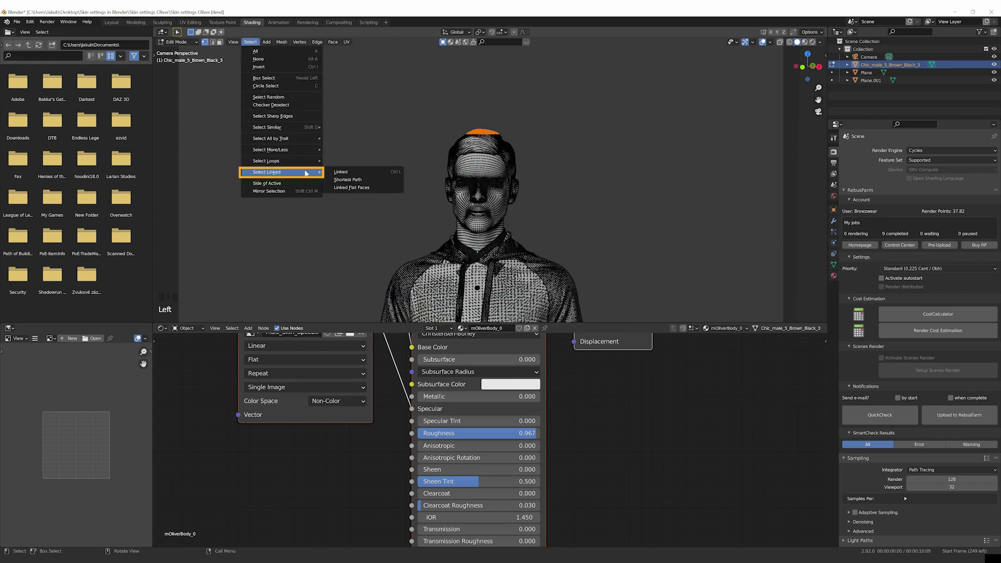
left_click(339, 172)
Step: Separate the selected hair into its own object and return to Object Mode
left_click(281, 42)
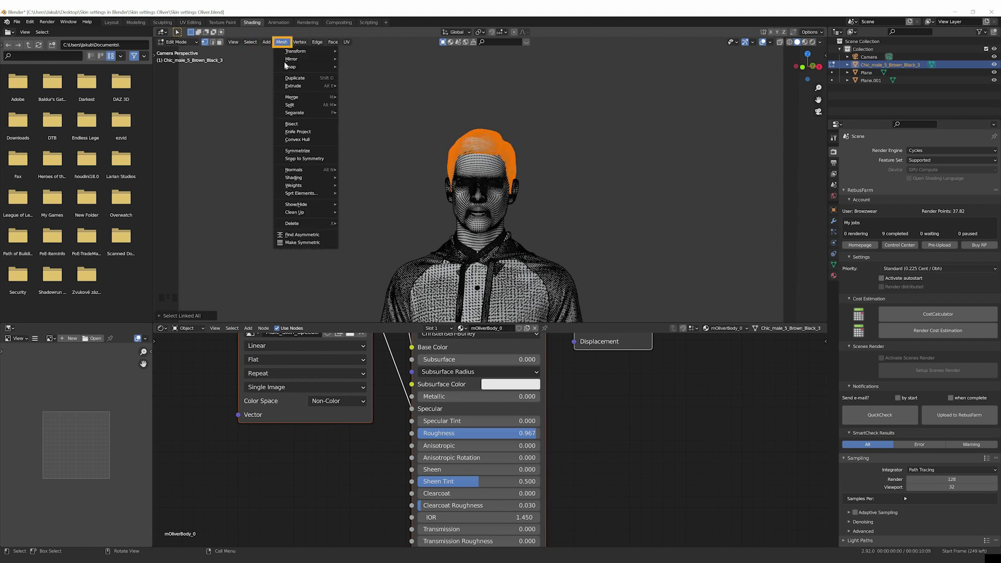
mouse_move(300, 114)
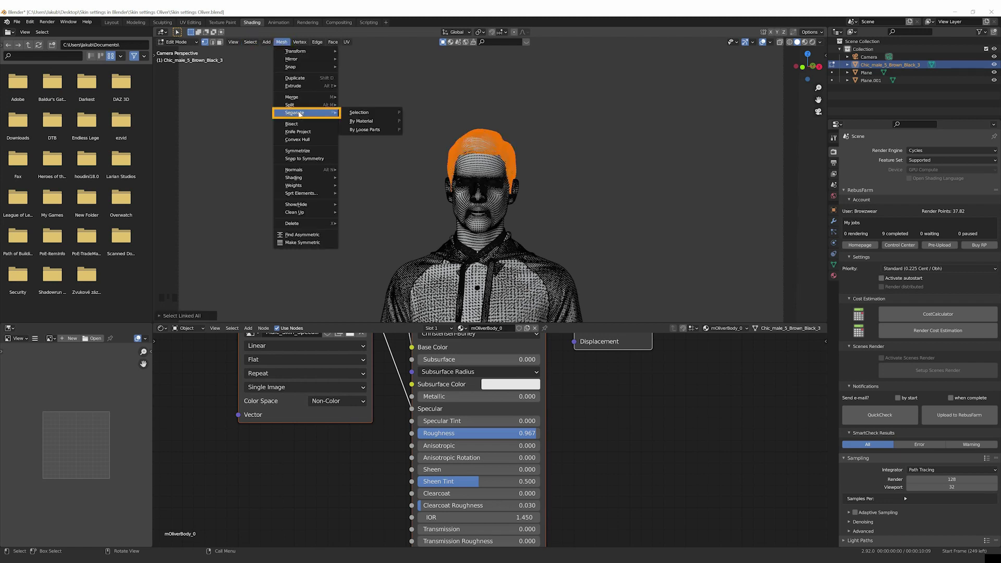
left_click(357, 113)
left_click(177, 41)
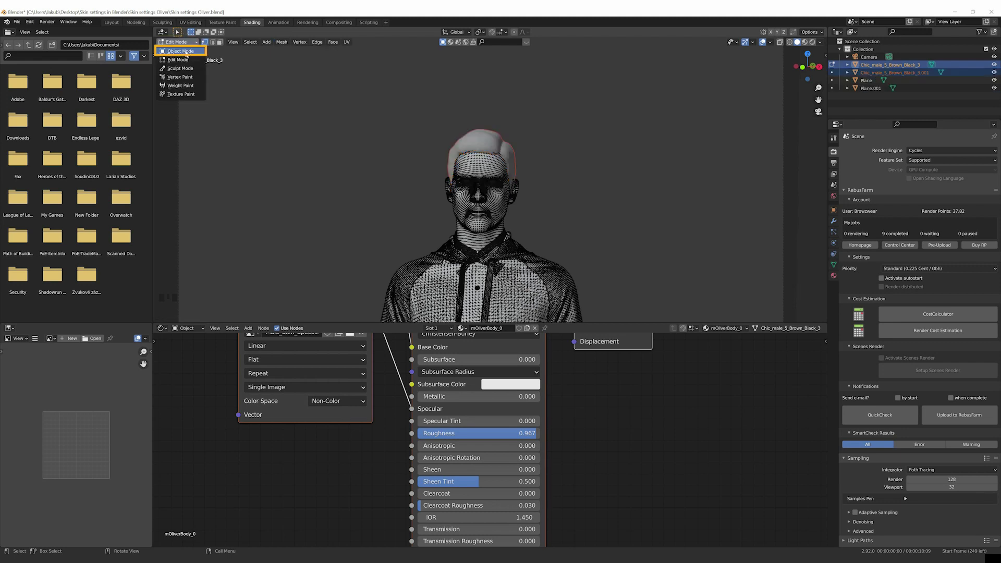
left_click(172, 35)
left_click(475, 138)
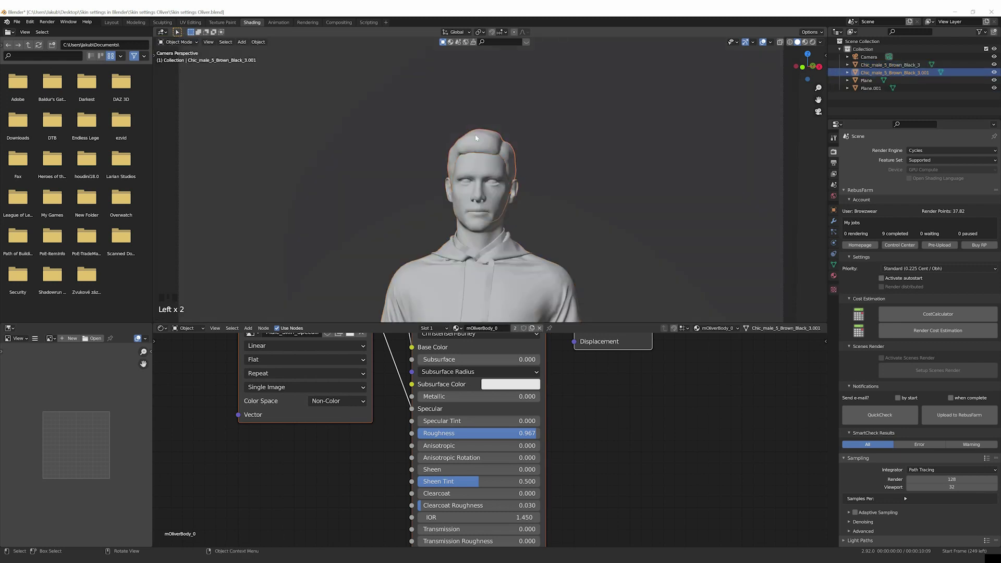
left_click(486, 247)
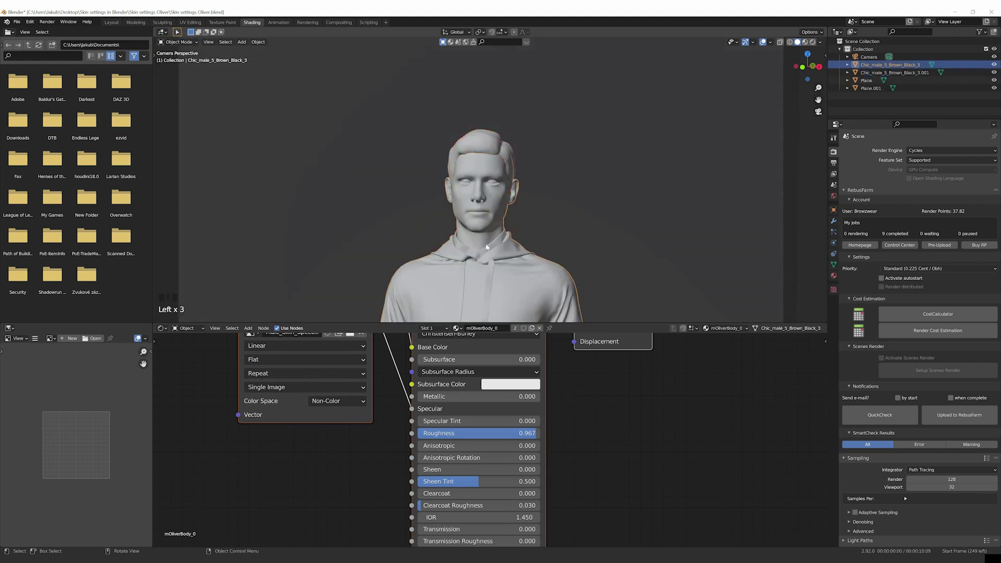
Step: With the hair selected and Rendered shading on, link the hair texture's Alpha to the shader Alpha
left_click(486, 247)
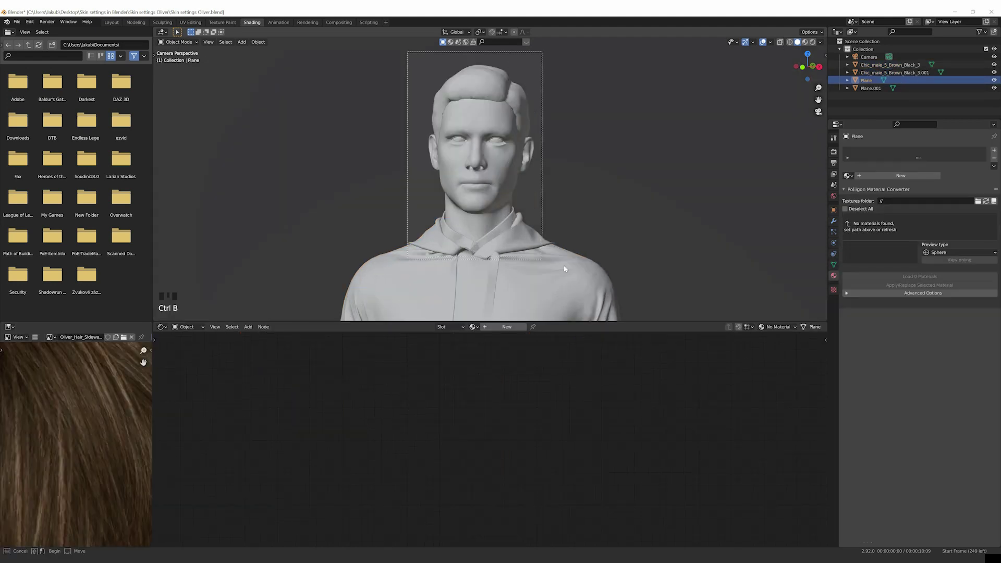
left_click(511, 82)
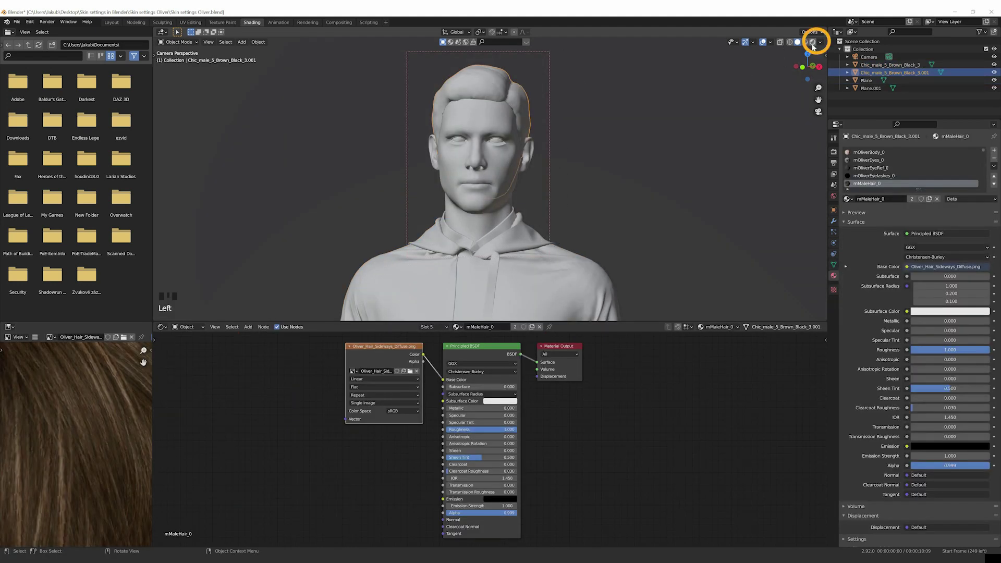
left_click(813, 45)
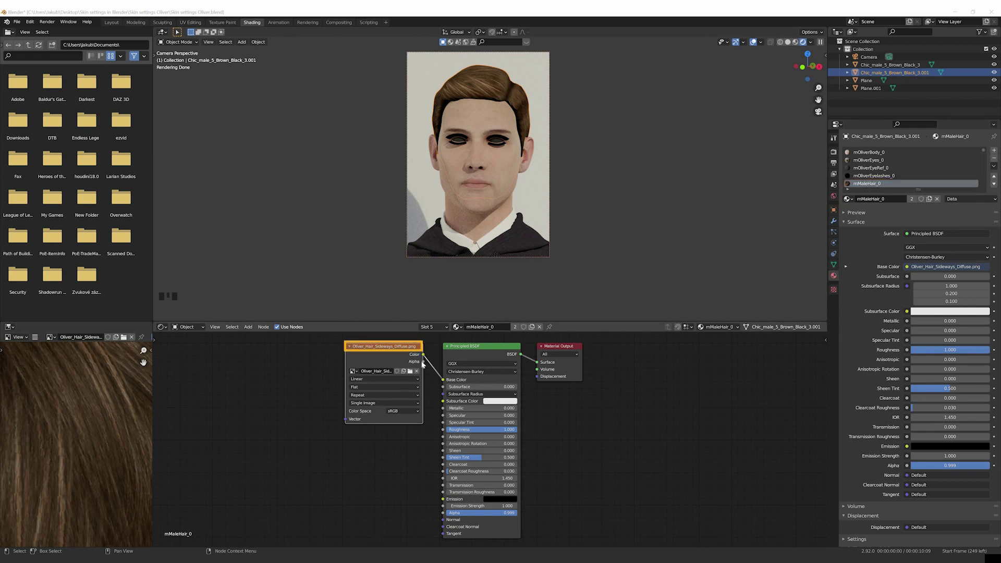
left_click_drag(424, 362, 443, 514)
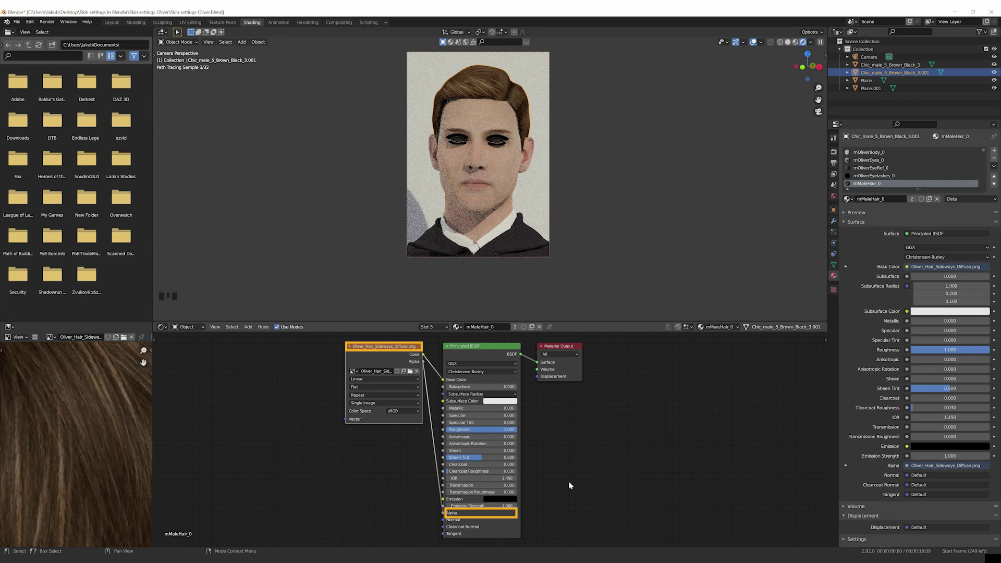
Step: Uncheck Shadow under Ray Visibility in the hair object's properties
left_click(834, 210)
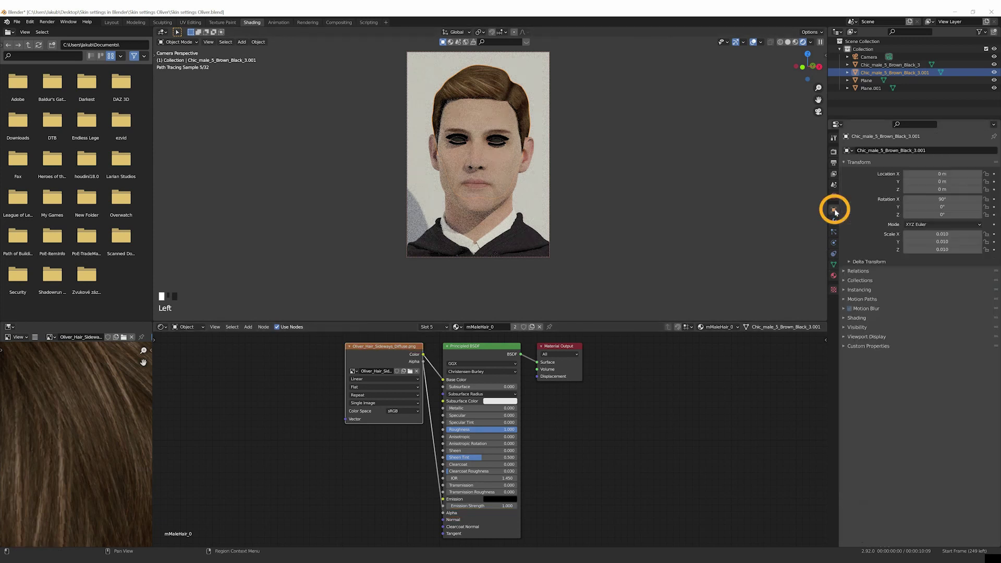
left_click(850, 327)
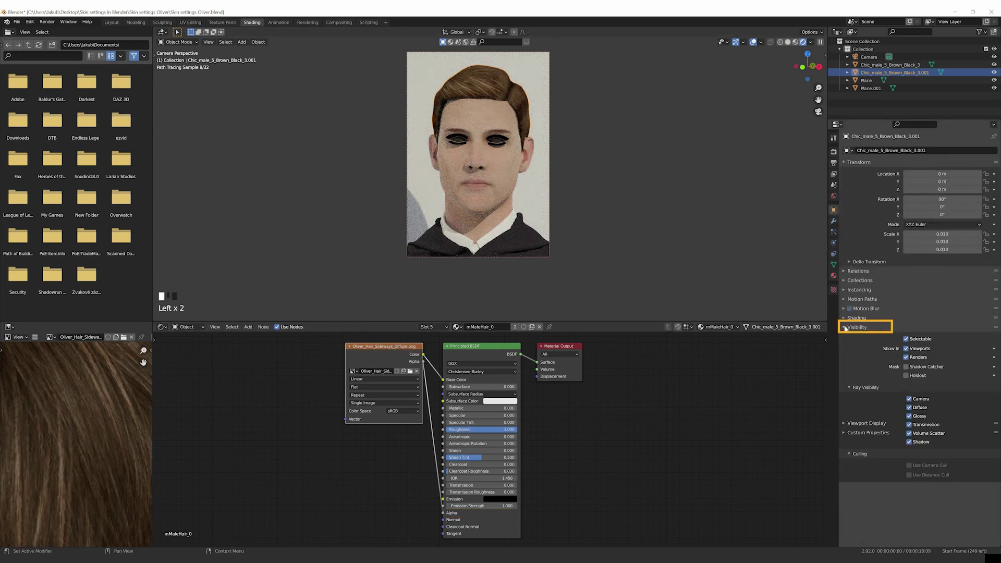
left_click(909, 442)
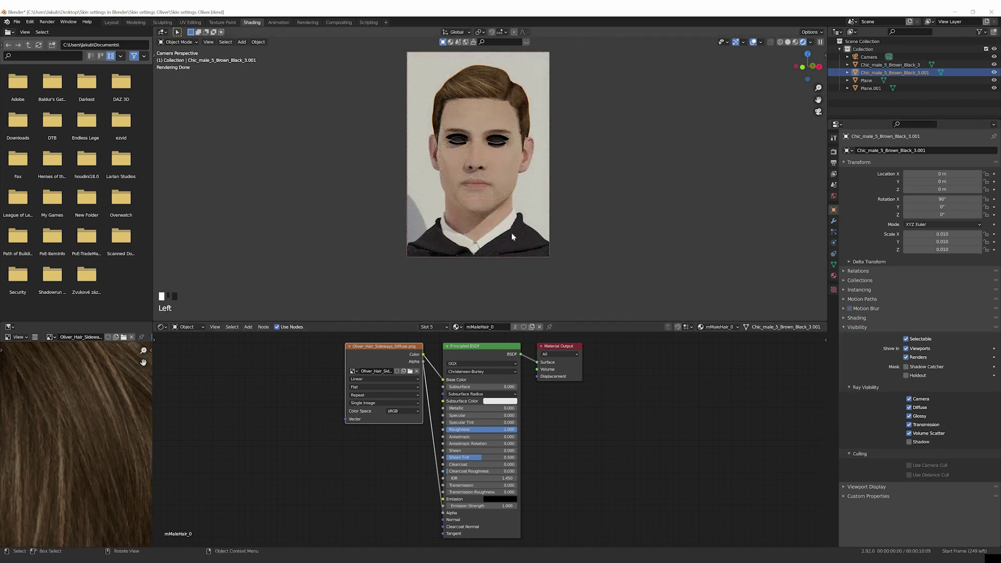
left_click(571, 247)
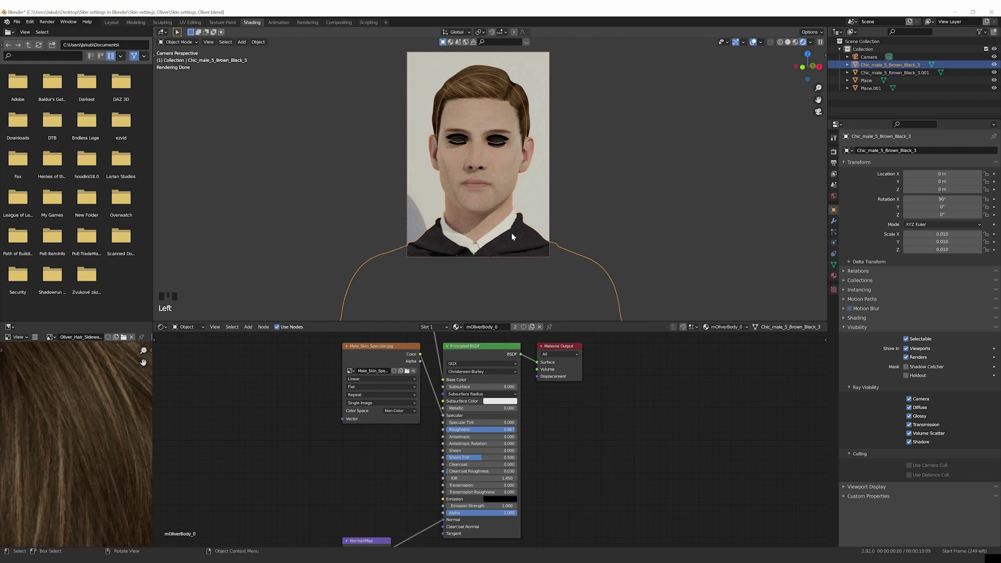
Step: Set the body skin material to Random Walk subsurface with Subsurface 0.01
left_click(834, 275)
left_click(844, 213)
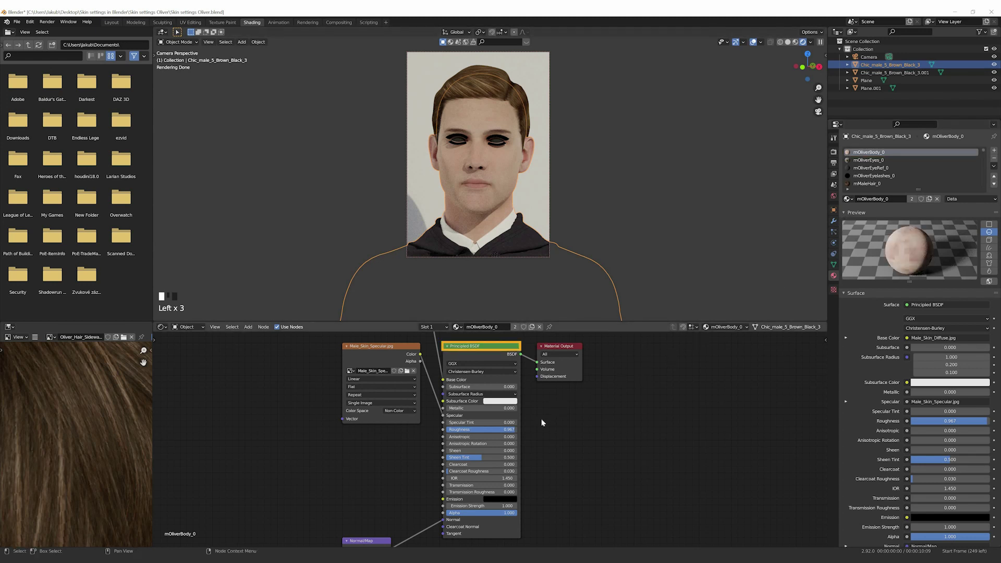
left_click(501, 372)
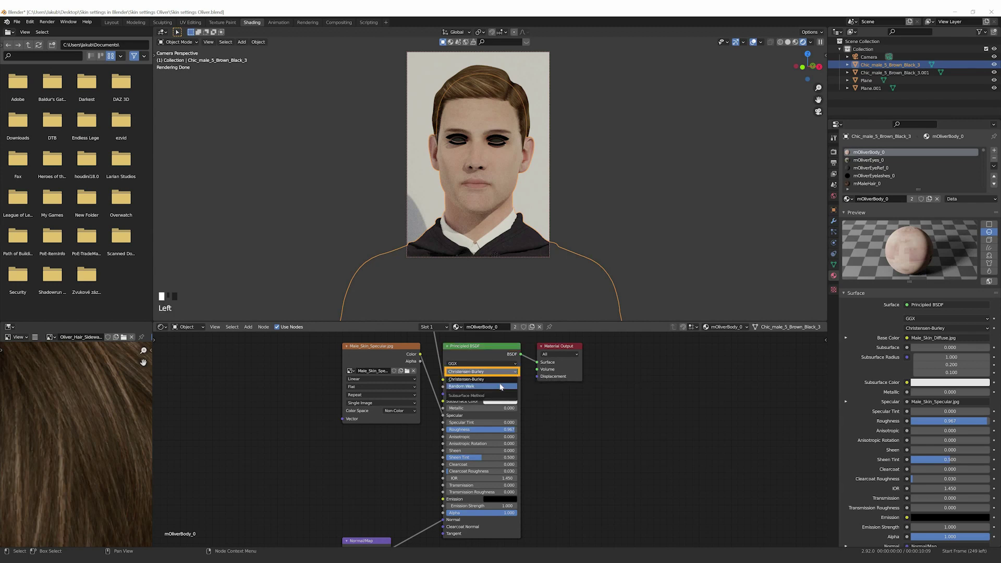
left_click(500, 386)
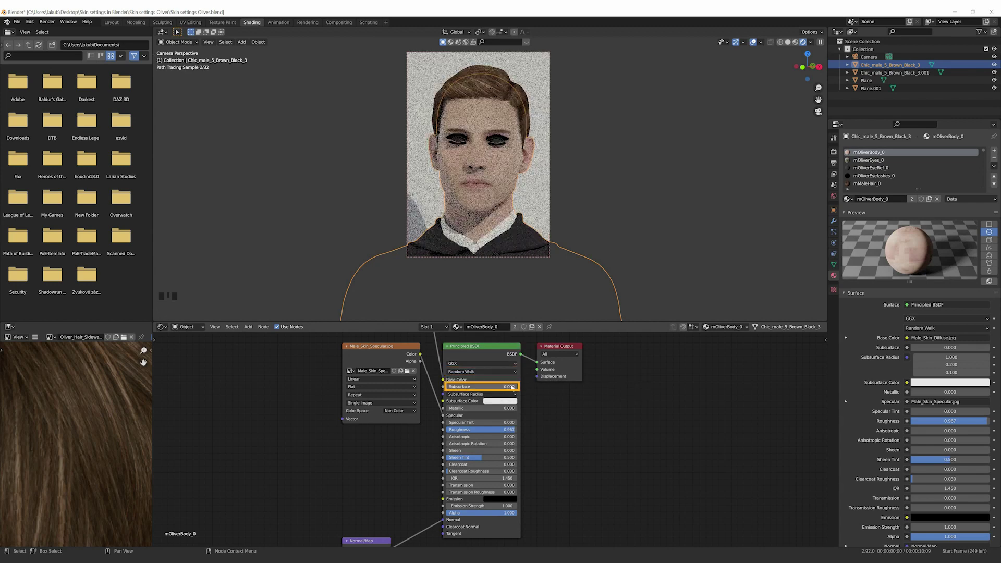
left_click(501, 386)
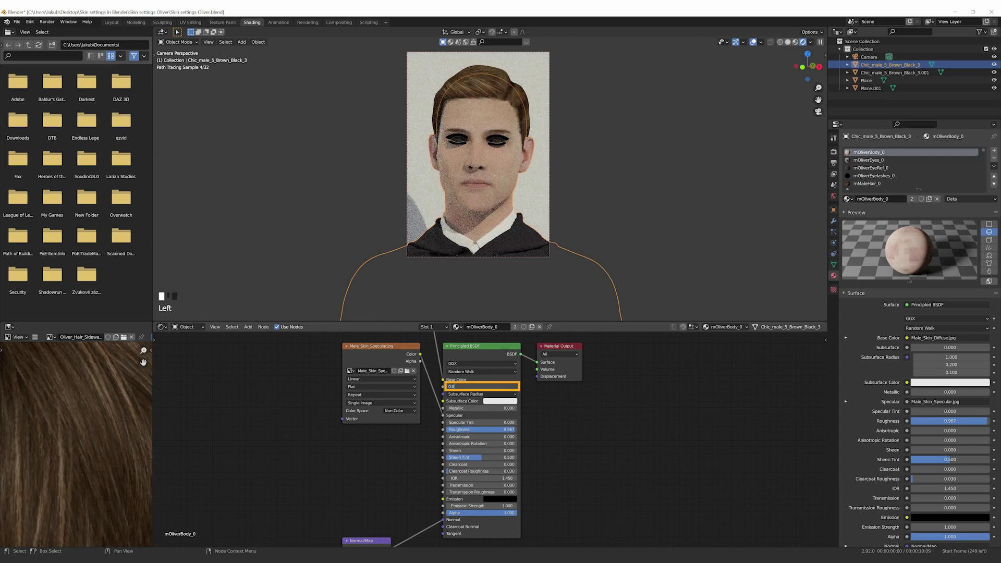
type("1")
key("Tab")
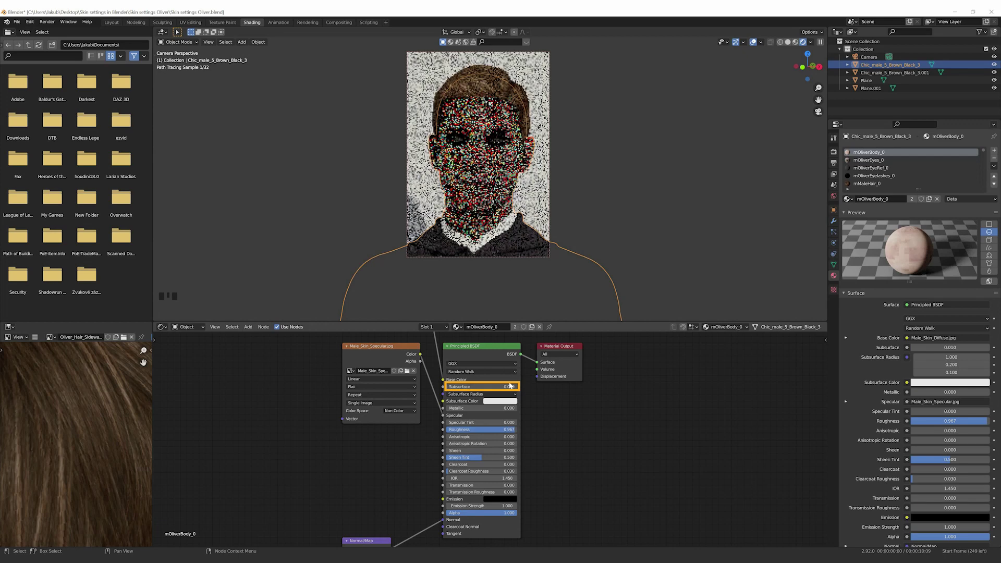
Step: Set the Subsurface Radius values to 0.2, 0.05 and 0.05
left_click(500, 394)
left_click(467, 401)
type("1.1")
key("BackSpace")
key("BackSpace")
key("BackSpace")
type("0.2")
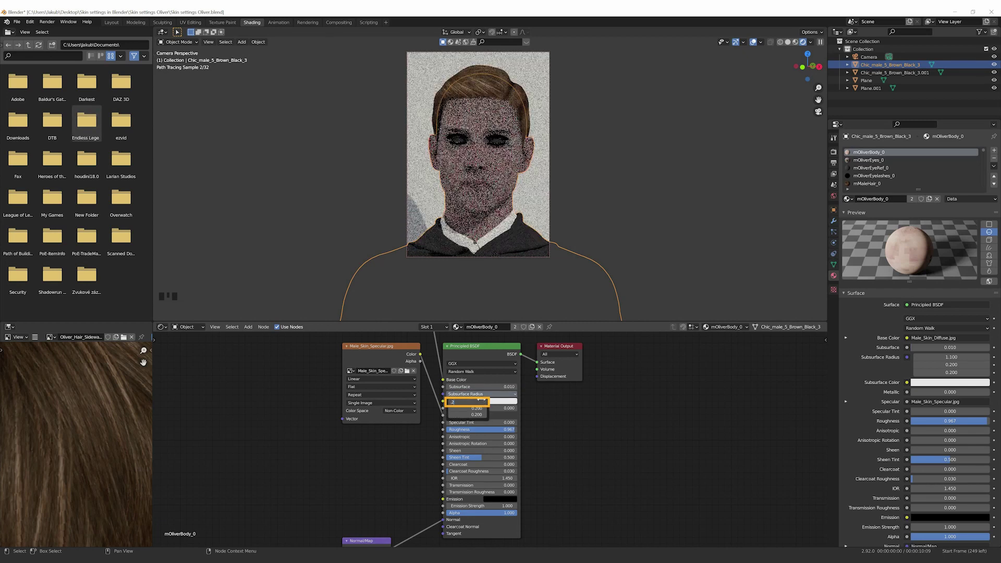
key("Return")
left_click(476, 408)
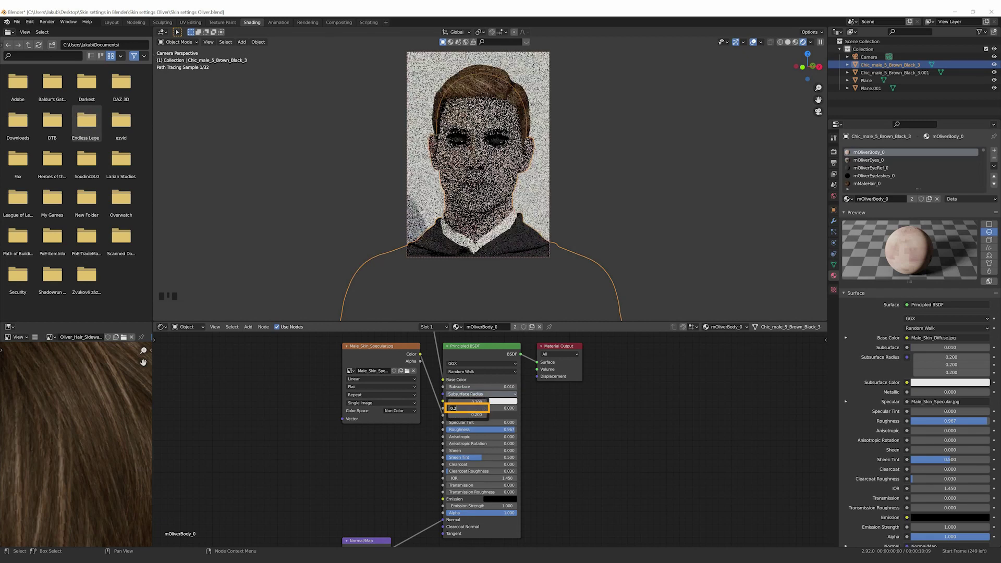
type("0.05")
key("Return")
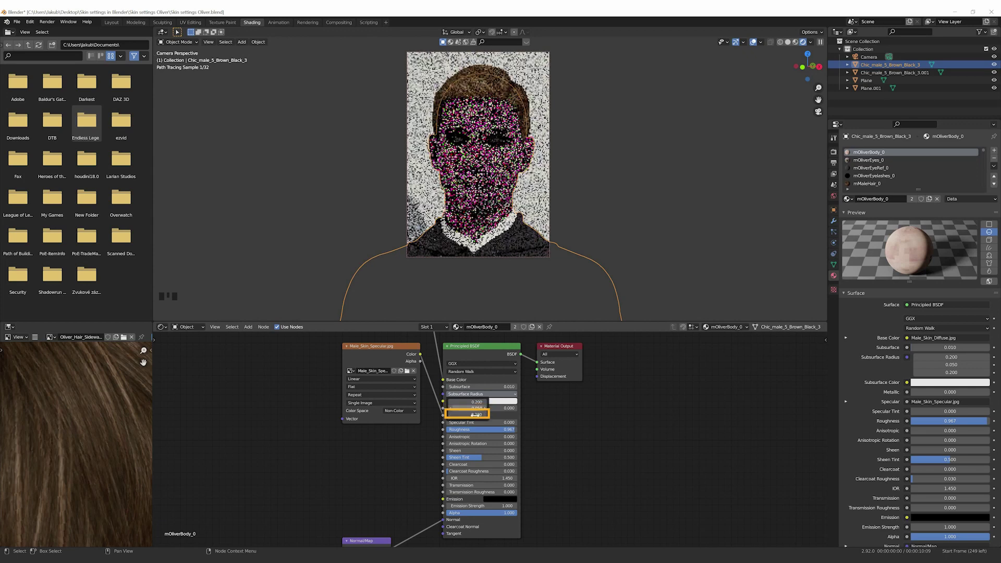
left_click(476, 414)
key("BackSpace")
type(".05")
key("Return")
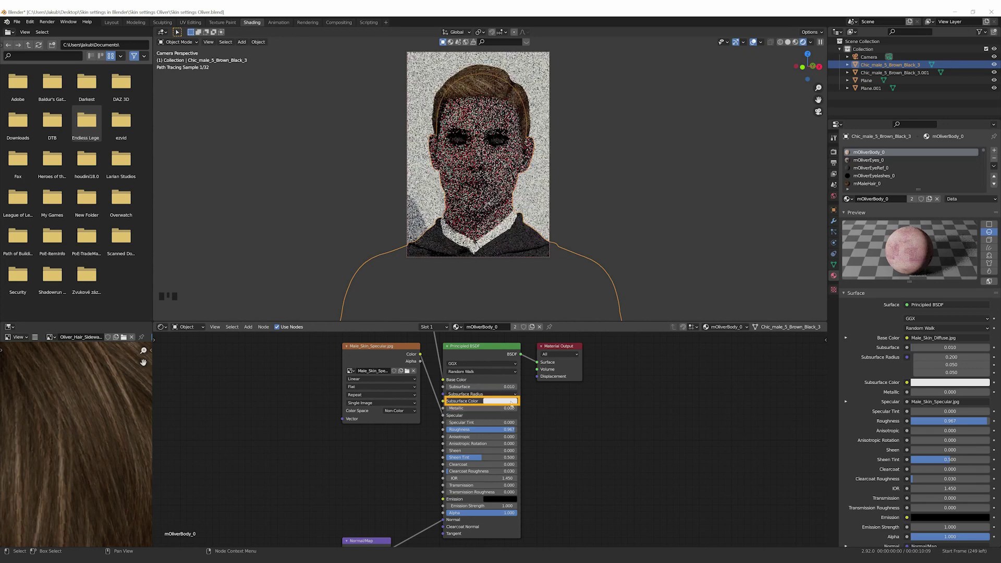
left_click(512, 403)
Step: Pick red on the colour wheel for the skin's Subsurface Color
left_click(510, 351)
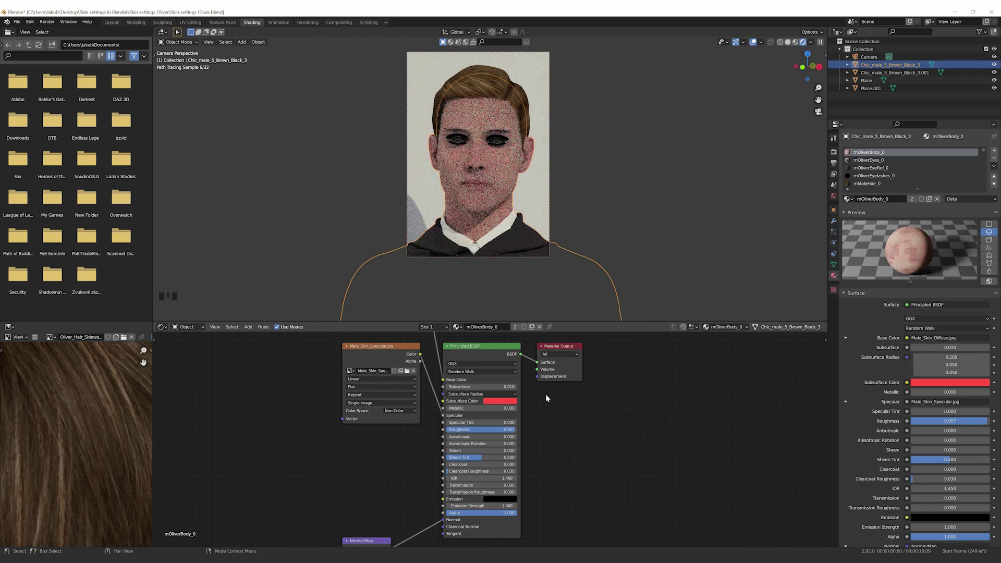
Step: Insert a Math node set to Multiply by 2.0 into the skin's Specular link
left_click(248, 327)
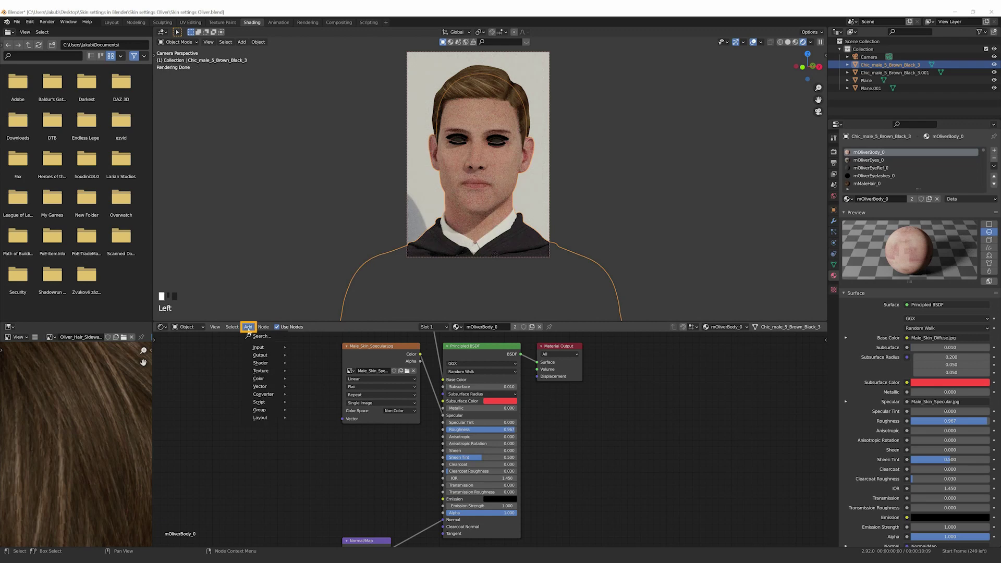
mouse_move(280, 396)
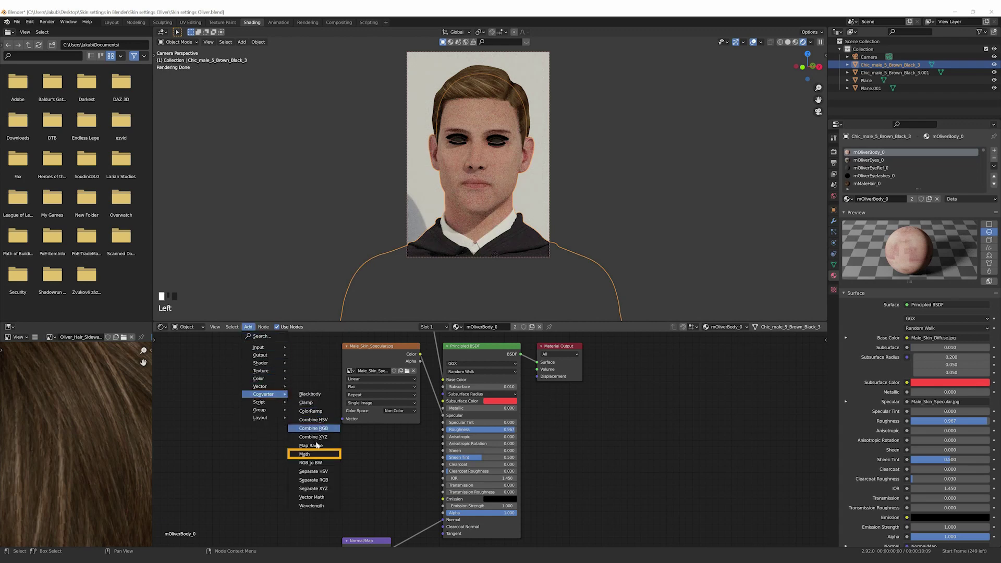
left_click(313, 456)
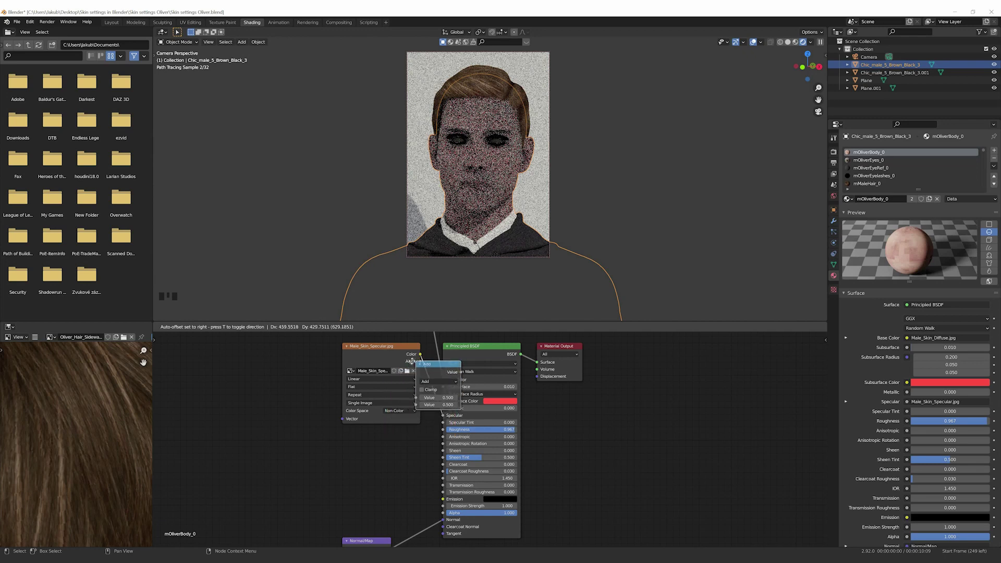
left_click(452, 355)
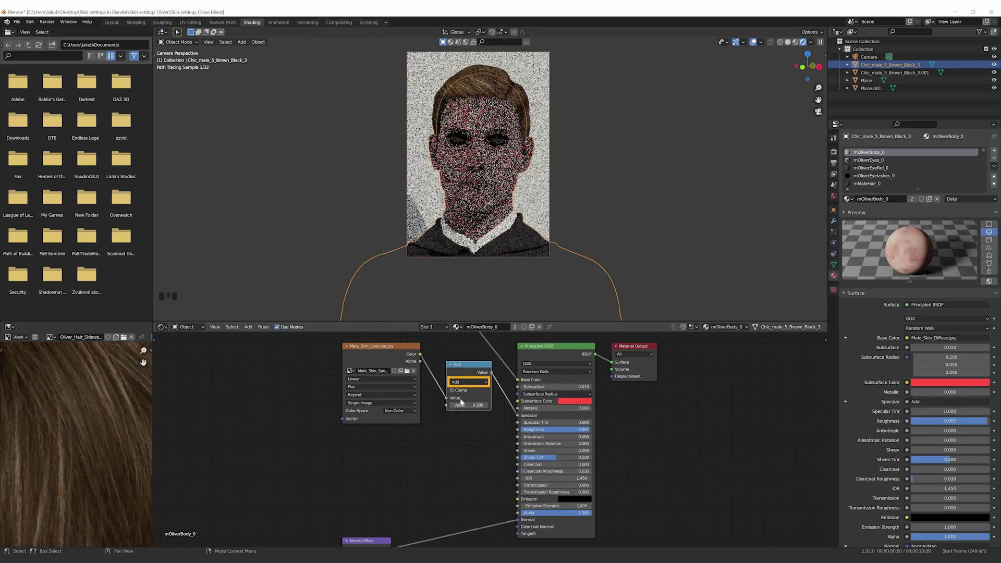
left_click(462, 382)
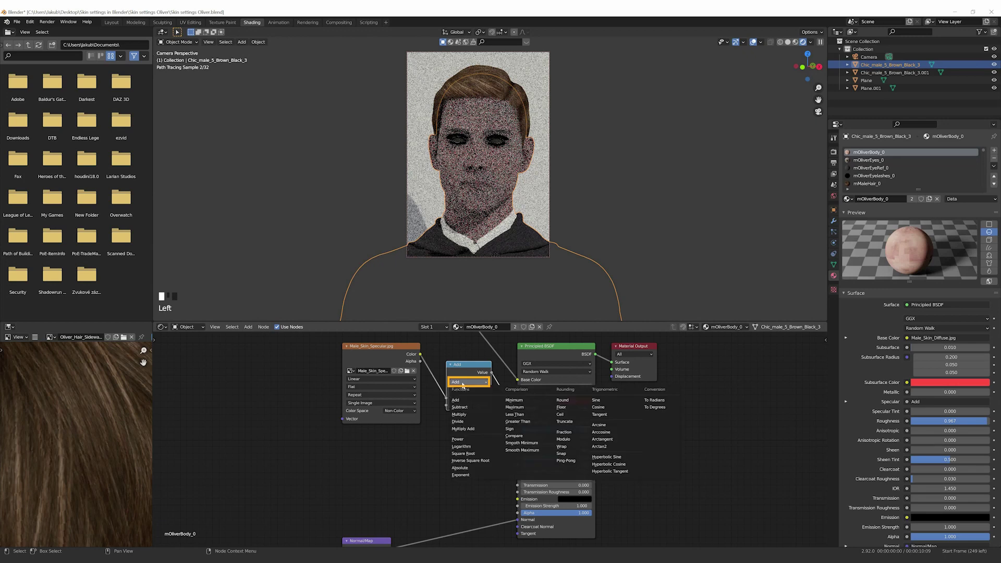
left_click(459, 415)
left_click_drag(457, 405, 460, 405)
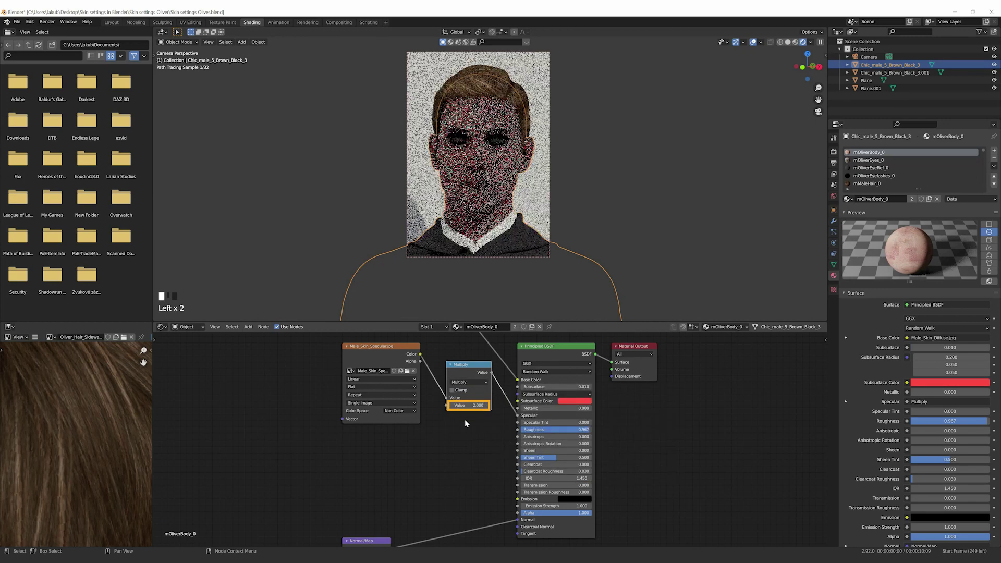
left_click(556, 429)
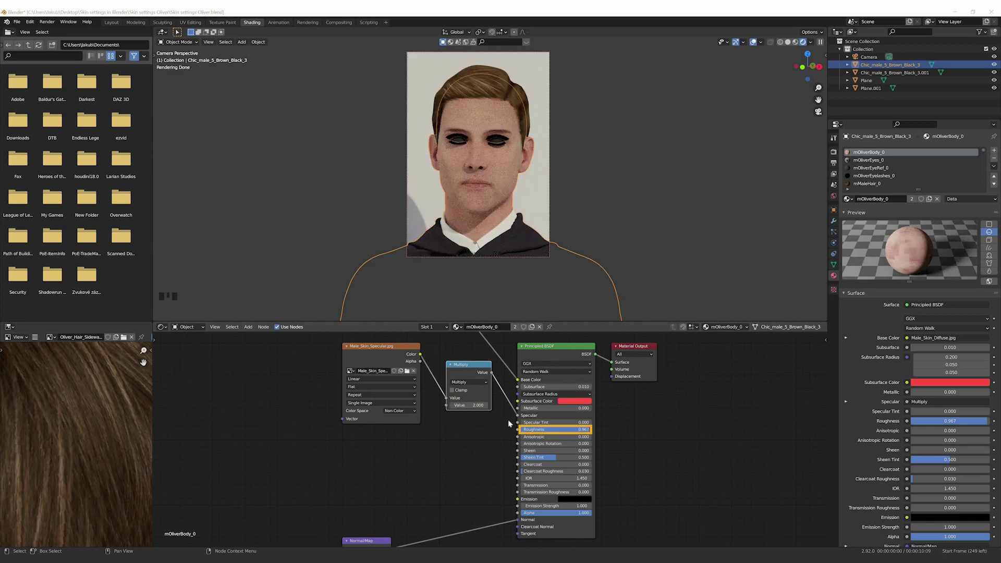
Step: Set skin Roughness to 0.5 and Normal Map Strength to 1.2
left_click(556, 429)
type(".5")
key("Return")
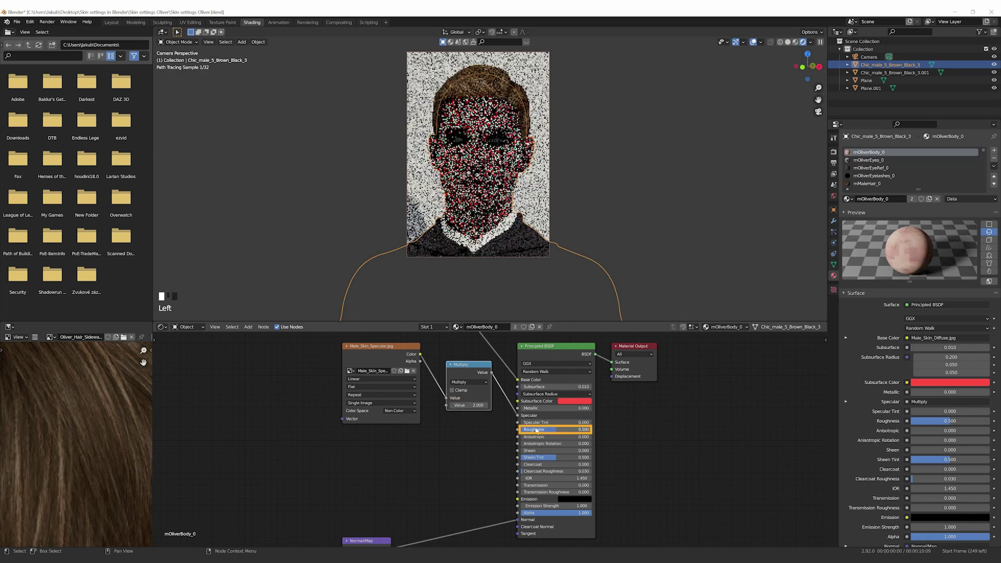
middle_click_drag(371, 542, 377, 469)
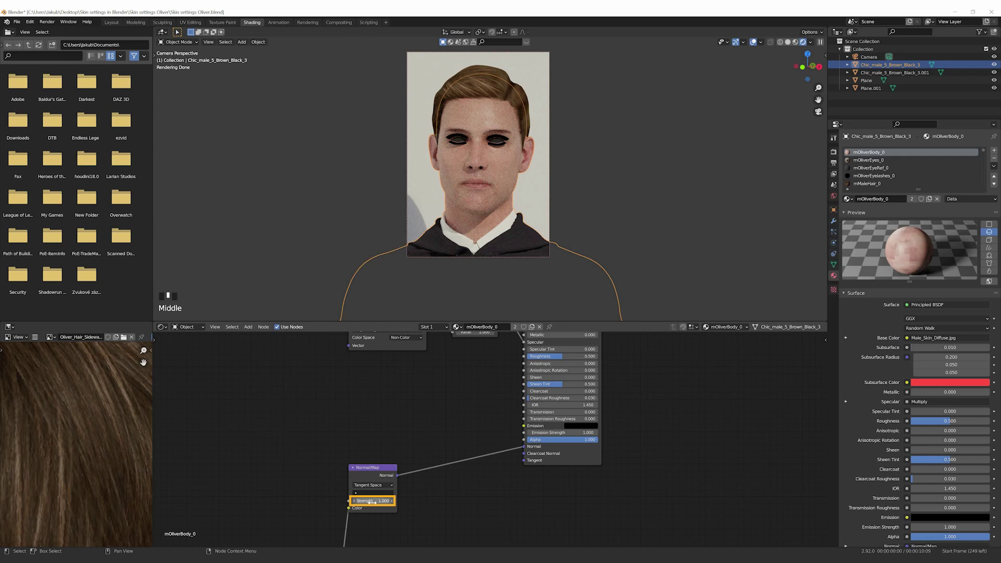
left_click(374, 500)
key("BackSpace")
key("BackSpace")
type(".2")
key("Return")
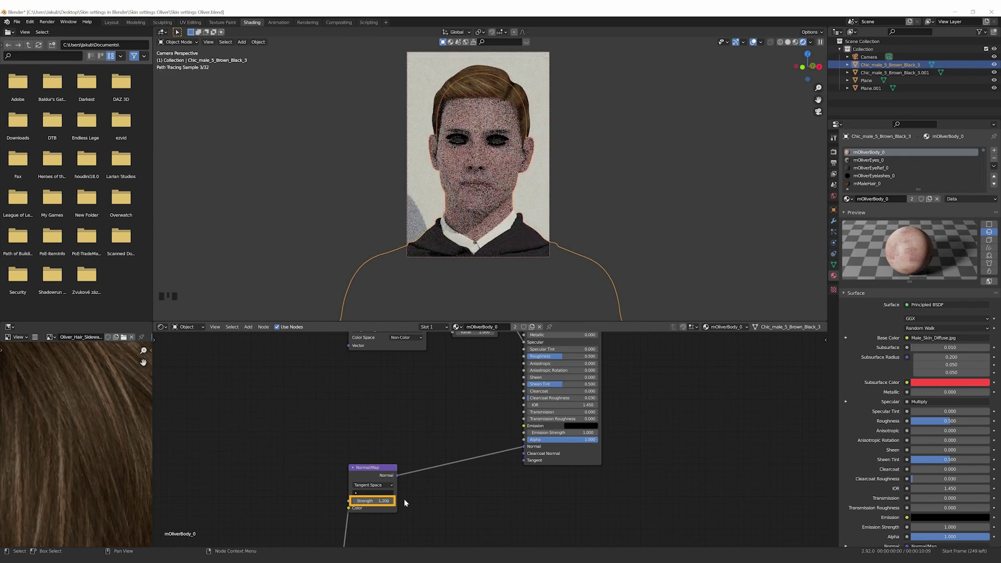
left_click(877, 167)
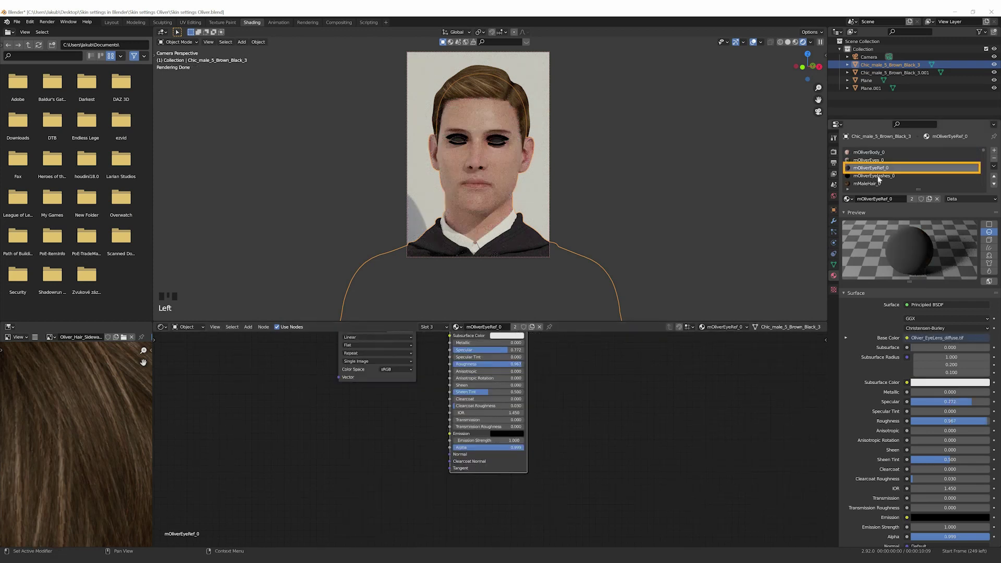
Step: Link the eye lens texture's Alpha to the shader Alpha, and set Specular 1 and Roughness 0
middle_click_drag(573, 366, 574, 429)
left_click_drag(418, 382, 451, 510)
double_click(491, 412)
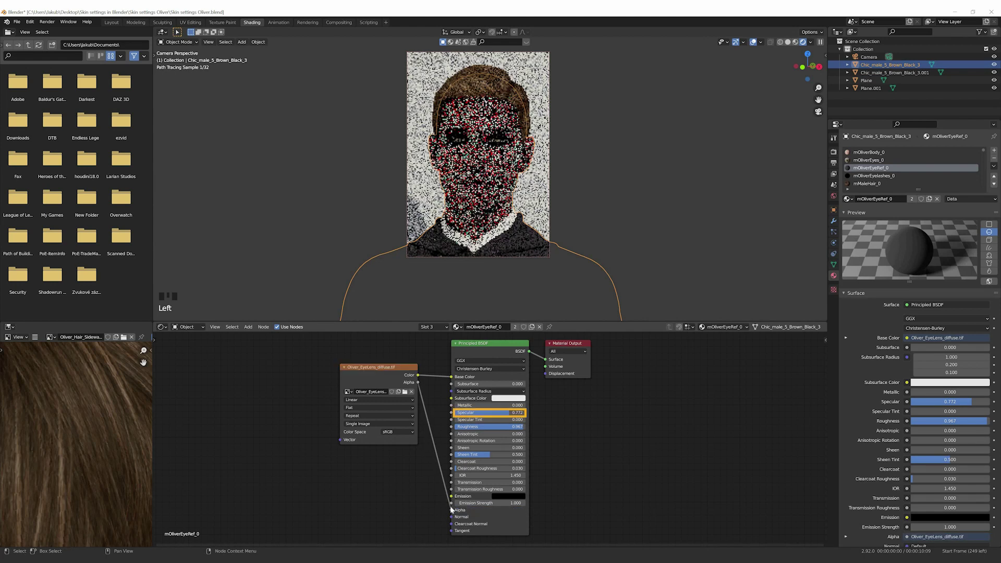
type("1")
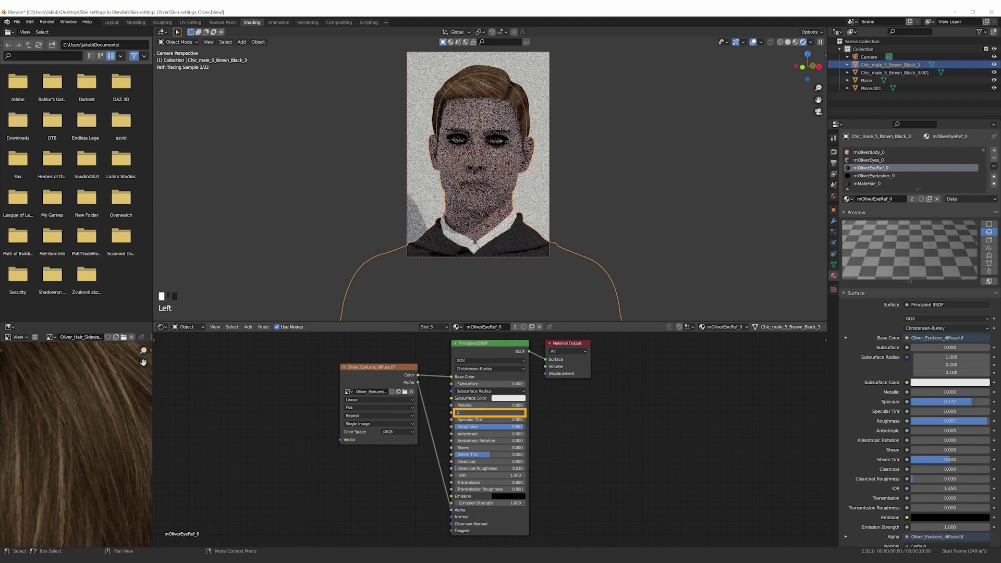
key("Return")
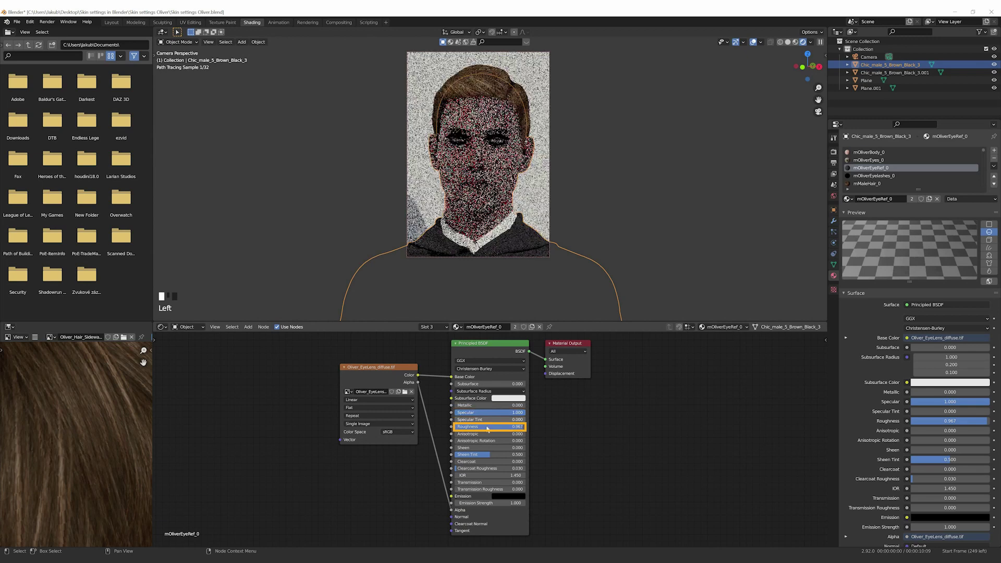
double_click(488, 427)
type("0")
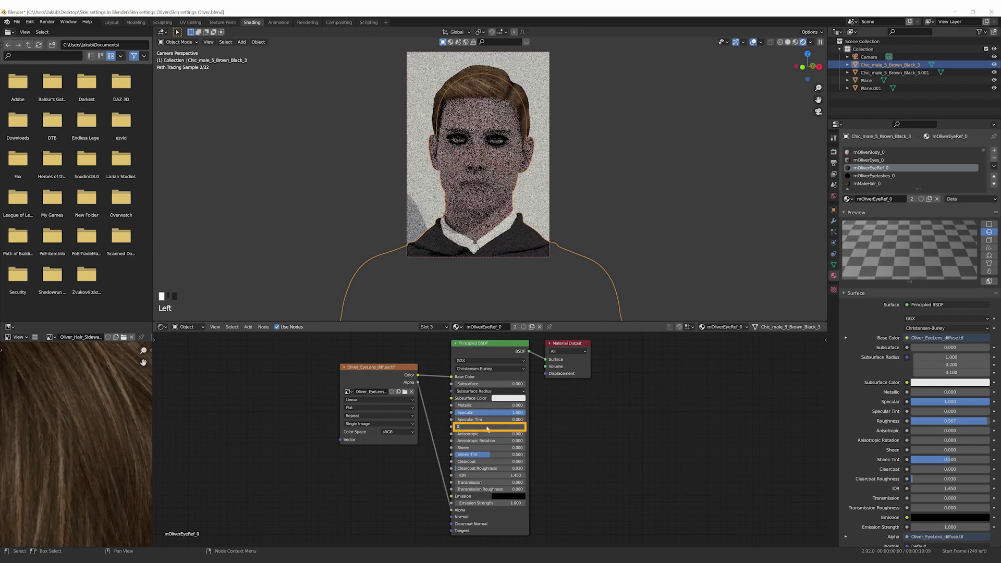
left_click(857, 177)
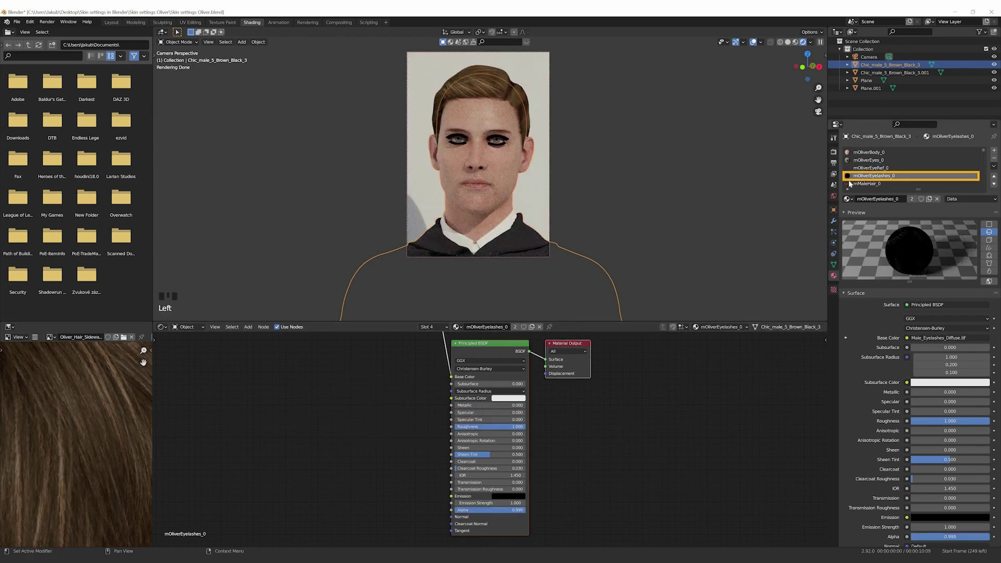
Step: Link the Male_Eyelashes_Diffuse.tif Alpha output to the Principled BSDF Alpha input in mOliverEyelashes_0
scroll(405, 398, "down", 3)
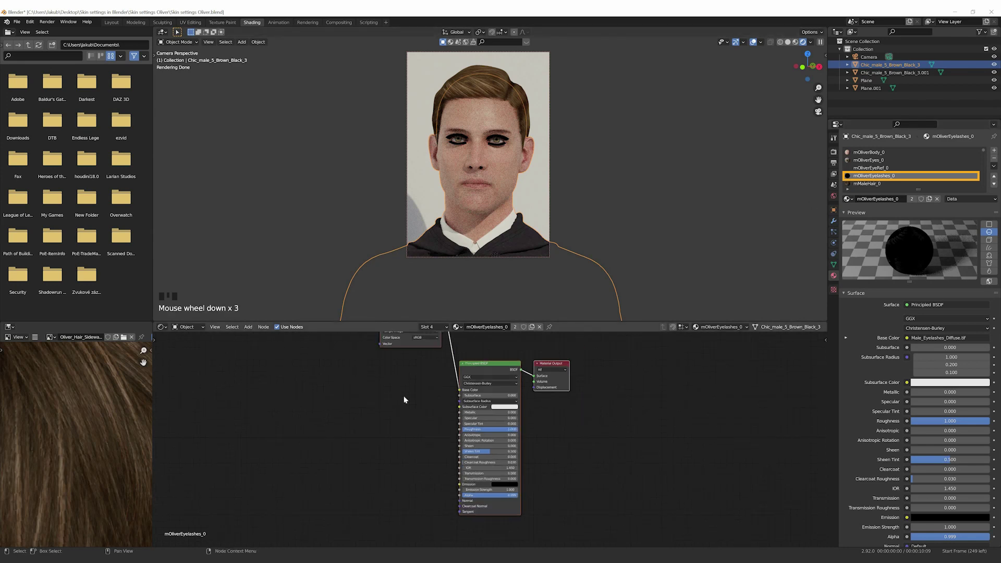
scroll(431, 373, "up", 3)
left_click_drag(442, 386, 458, 506)
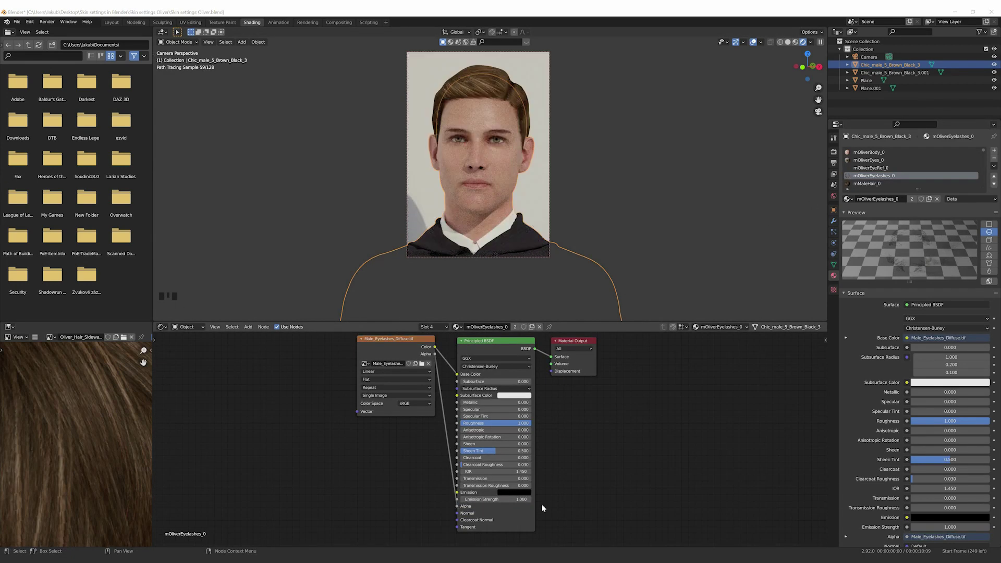